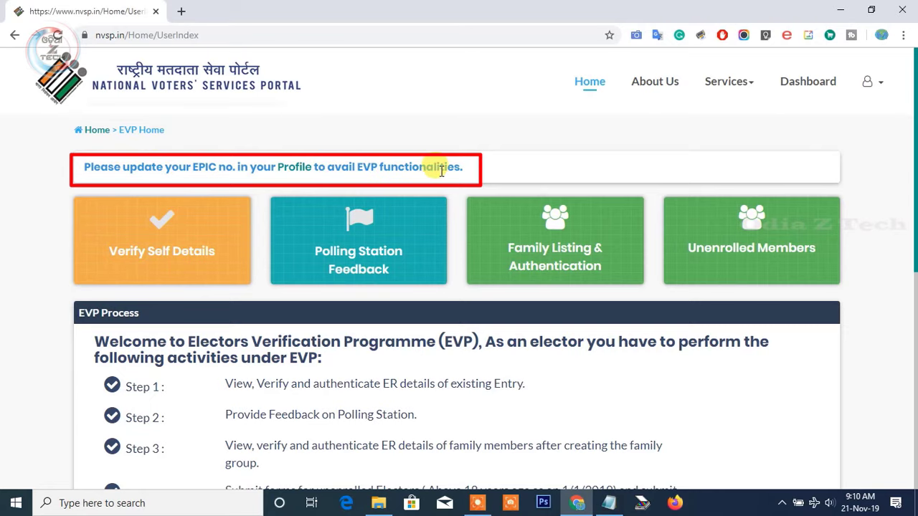
- Add the voter's EPIC number in Edit Profile and save it to My Profile
left_click(300, 172)
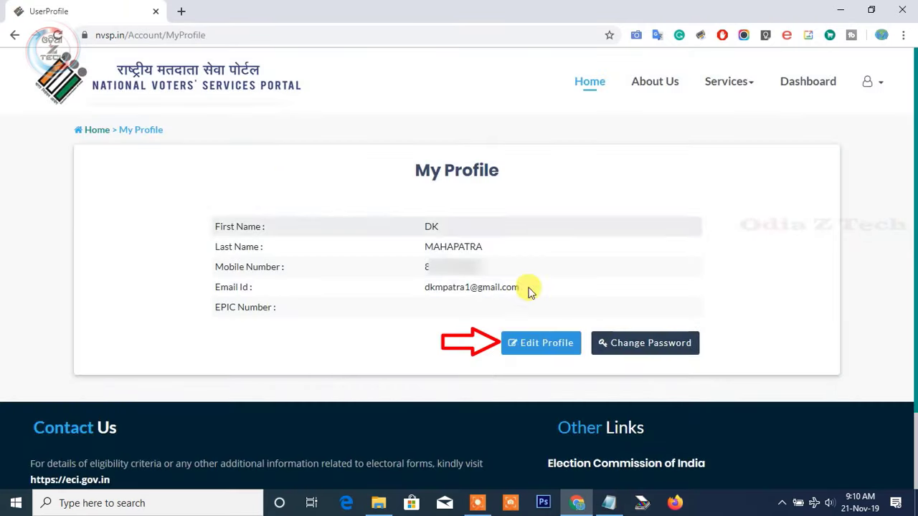
left_click(552, 343)
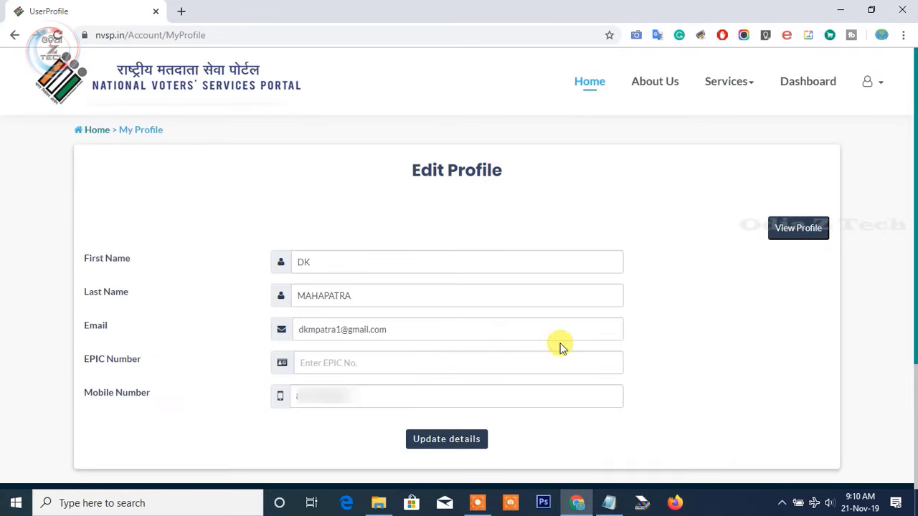
left_click(318, 362)
type("x")
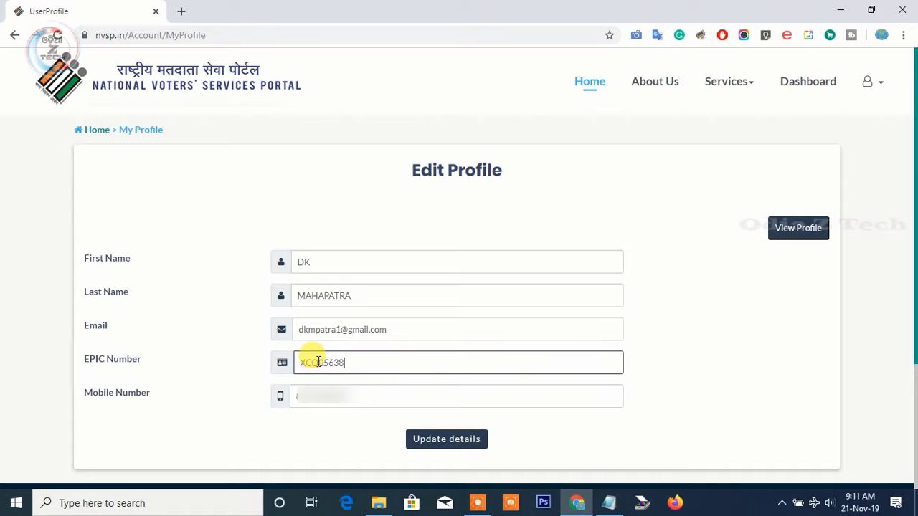
left_click(436, 442)
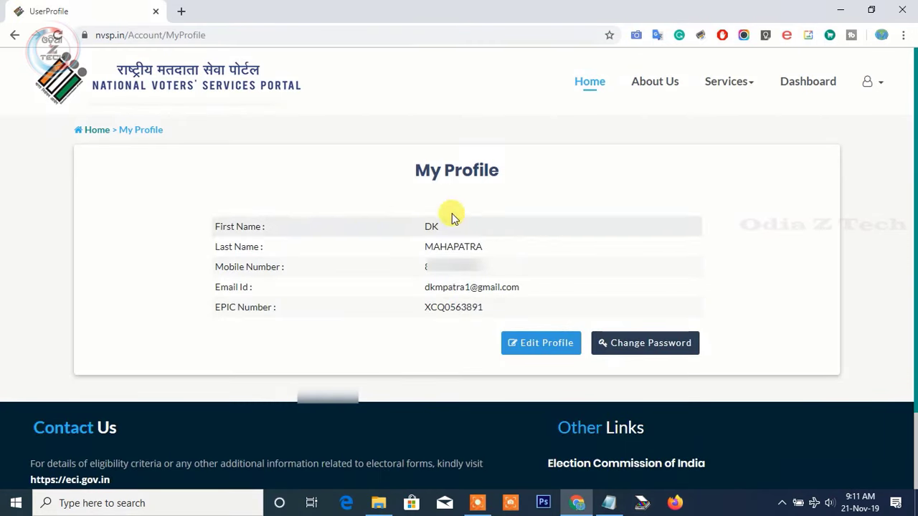
- From the home page, load the voter's own roll details under Electors Verification Programme > Verify Self Details
left_click(97, 134)
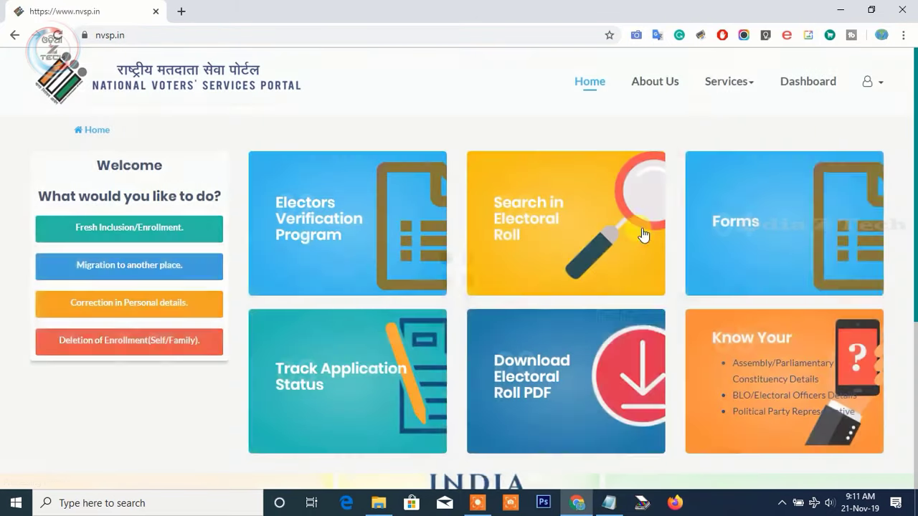
left_click(322, 225)
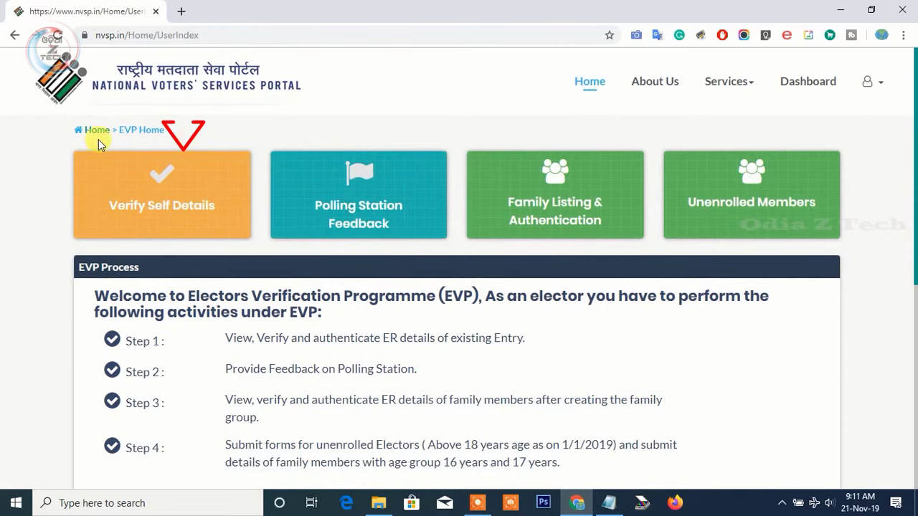
left_click(178, 207)
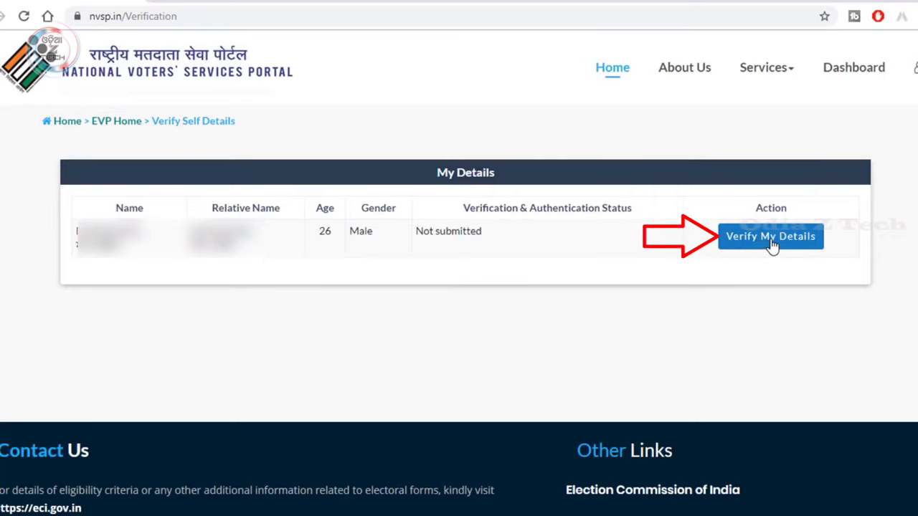
left_click(759, 244)
scroll(459, 287, "down", 3)
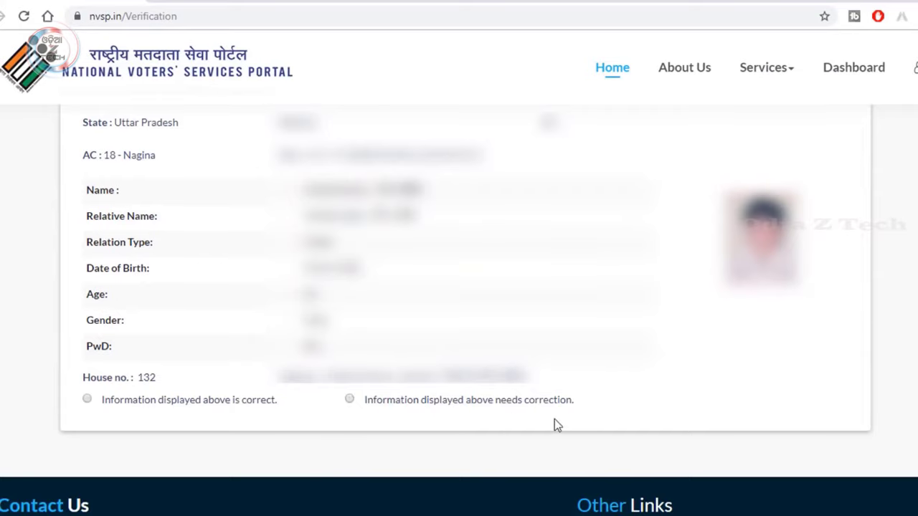
- Mark the displayed details as needing correction and continue to the correction form
left_click(349, 399)
scroll(697, 396, "down", 1)
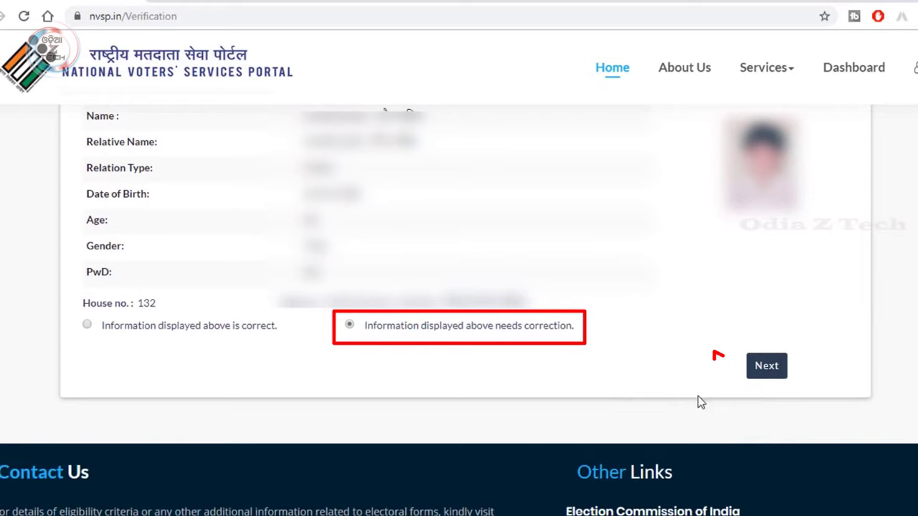
left_click(761, 367)
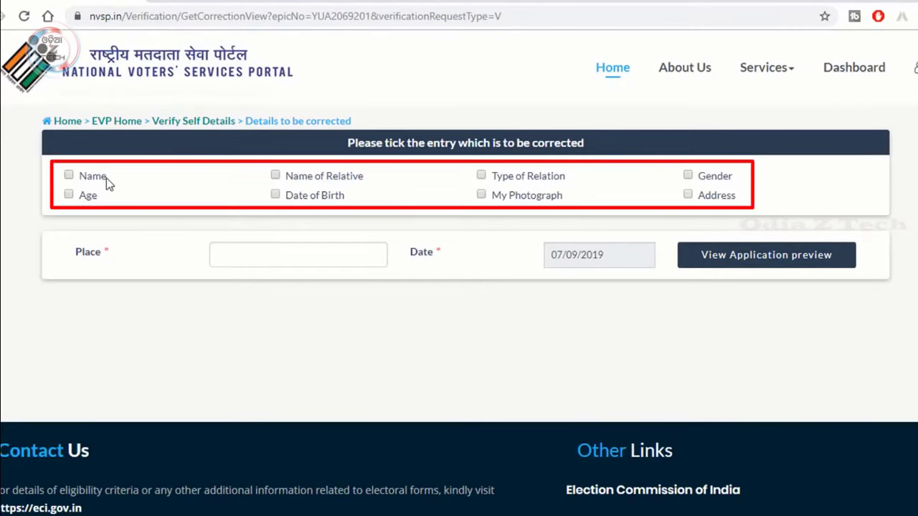
- Tick Name, Date of Birth, Name of Relative and Address for correction
left_click(68, 175)
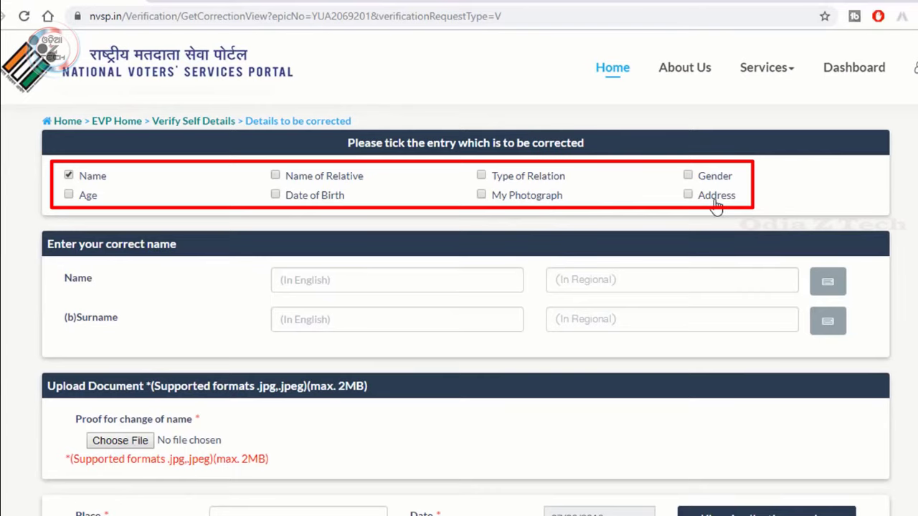
left_click(688, 194)
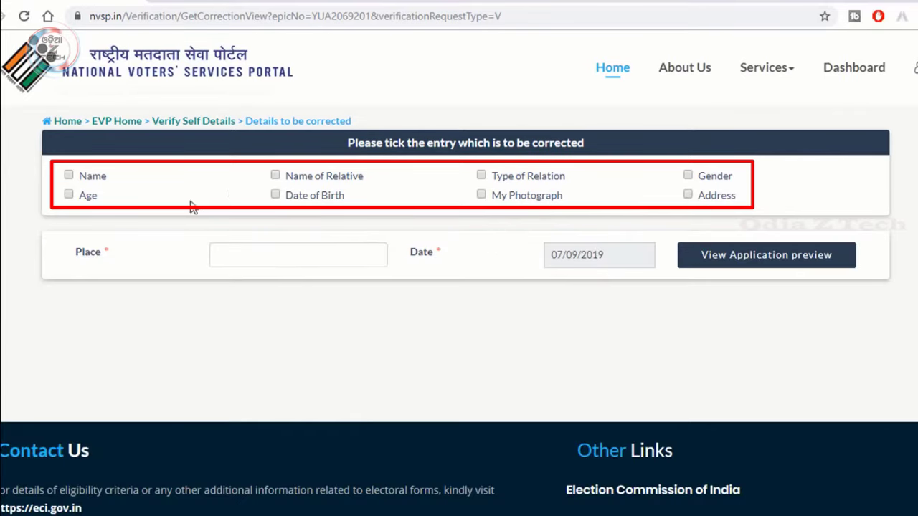
left_click(69, 175)
left_click(275, 195)
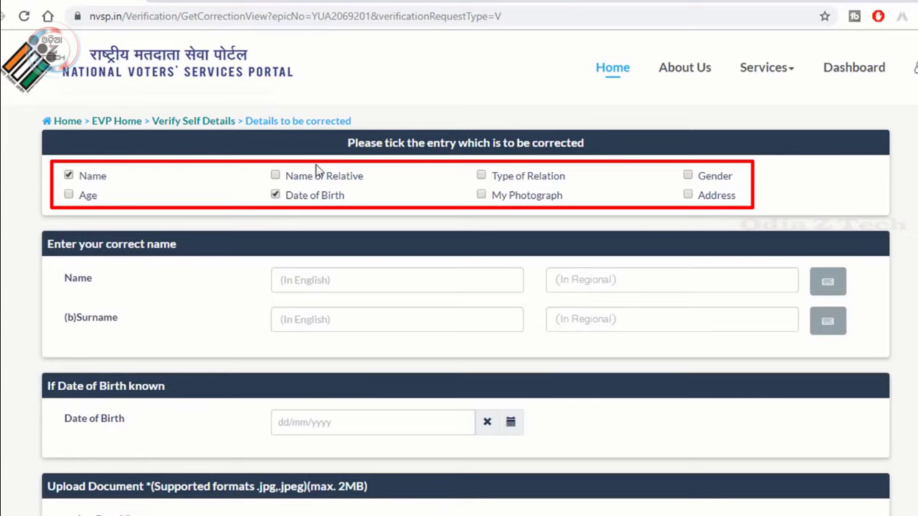
left_click(275, 176)
left_click(687, 194)
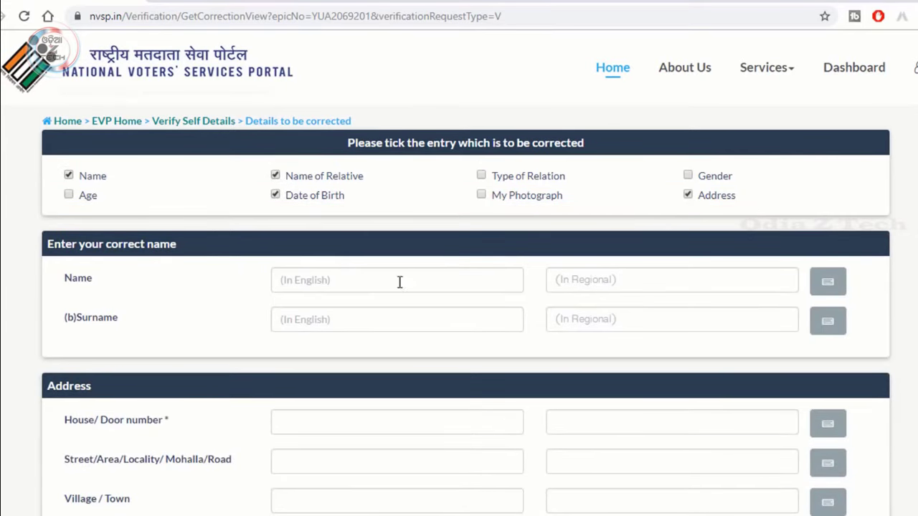
- Dismiss the Odia keyboard and choose the district for the corrected address
scroll(503, 305, "down", 1)
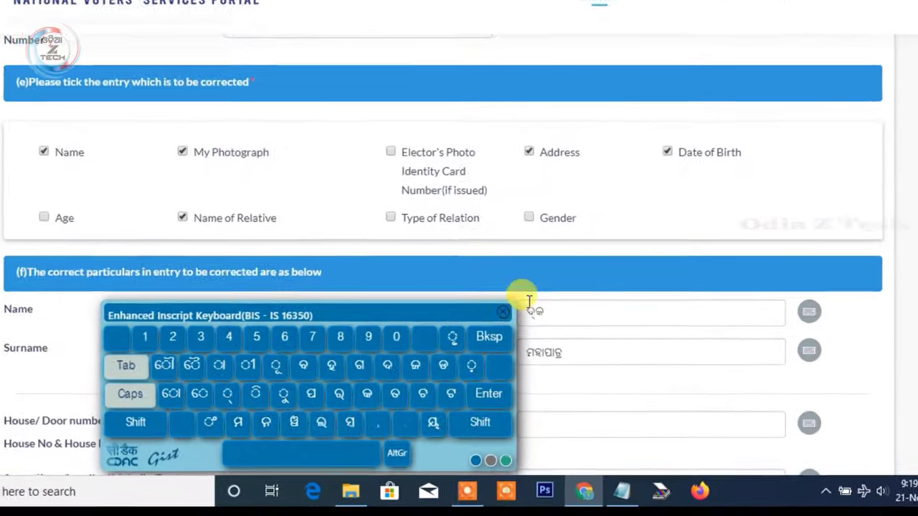
left_click(502, 312)
scroll(452, 414, "down", 3)
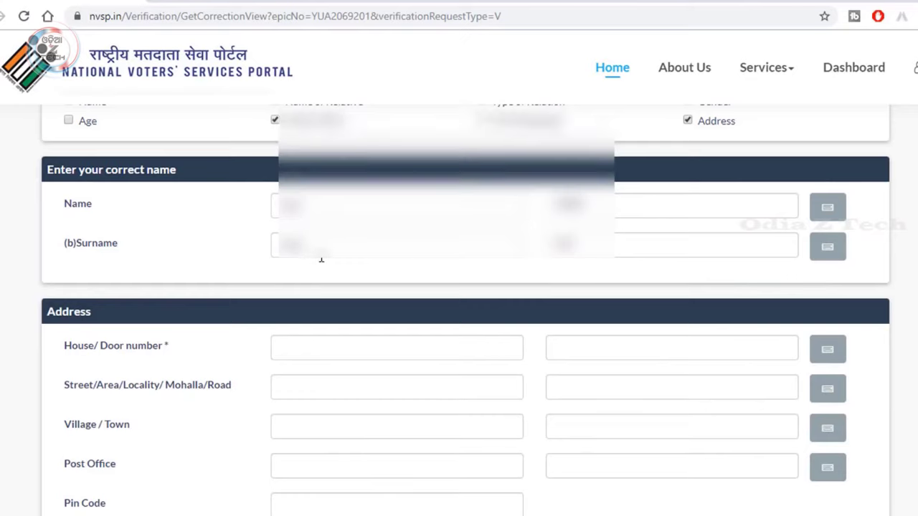
scroll(322, 261, "down", 2)
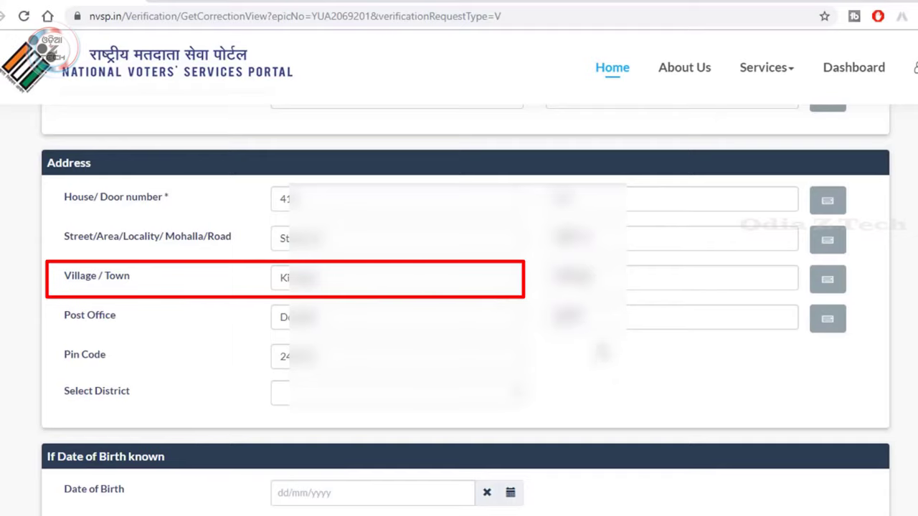
left_click(487, 394)
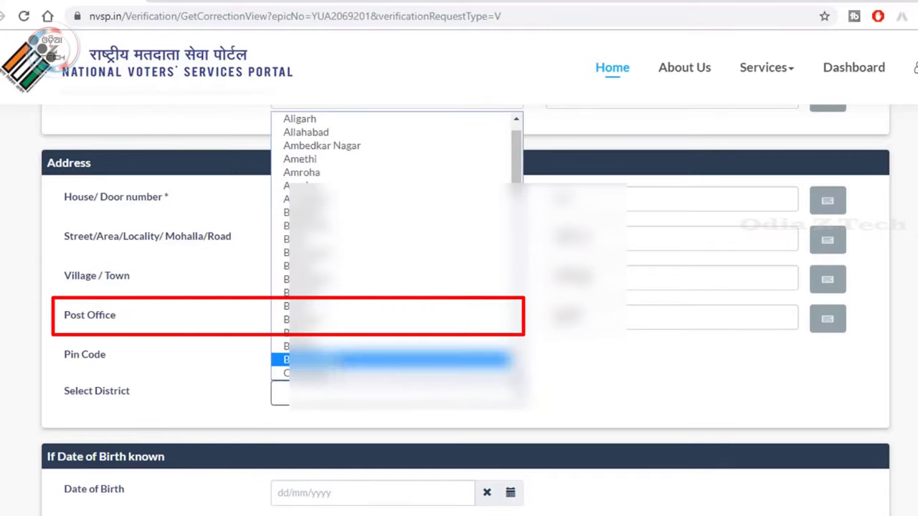
left_click(401, 322)
scroll(273, 205, "up", 3)
scroll(273, 205, "down", 4)
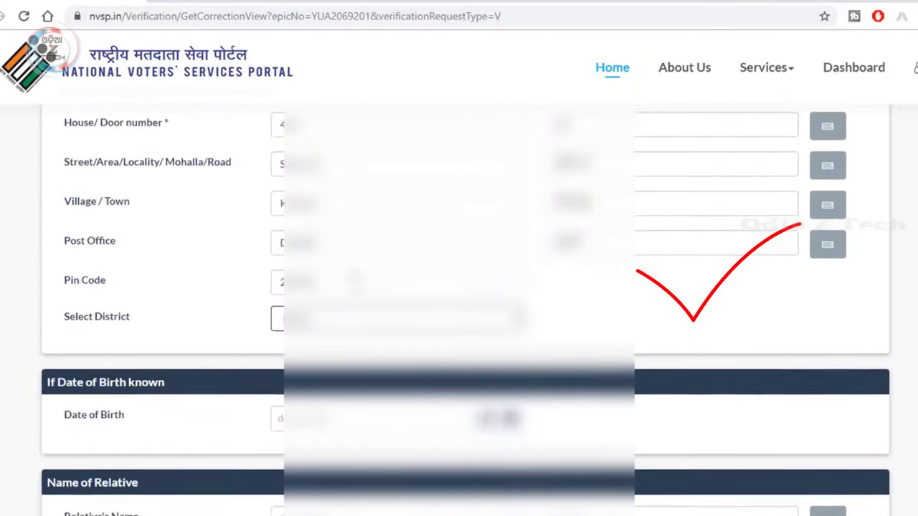
scroll(458, 286, "down", 2)
left_click(302, 270)
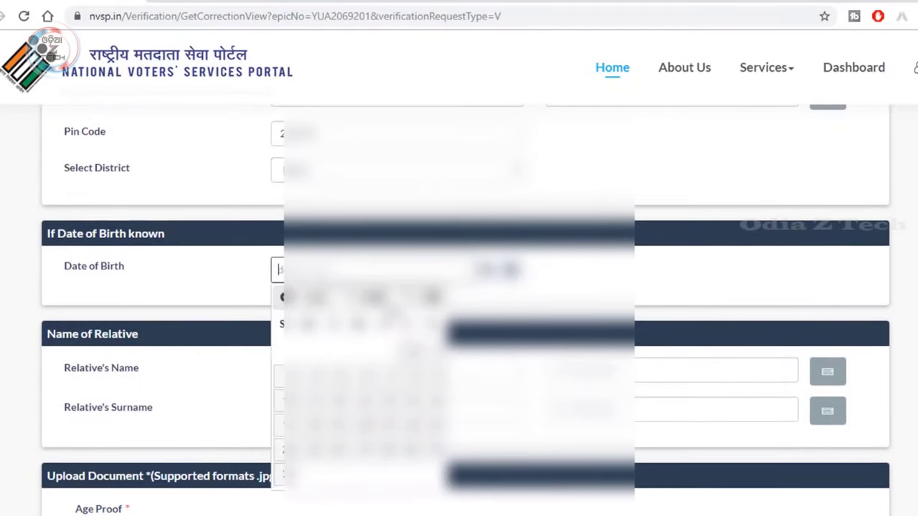
left_click(372, 296)
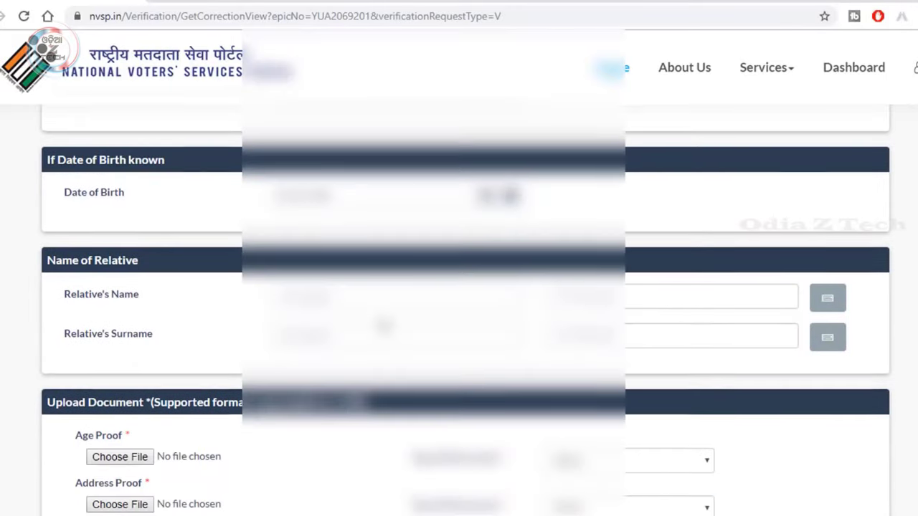
scroll(337, 286, "up", 10)
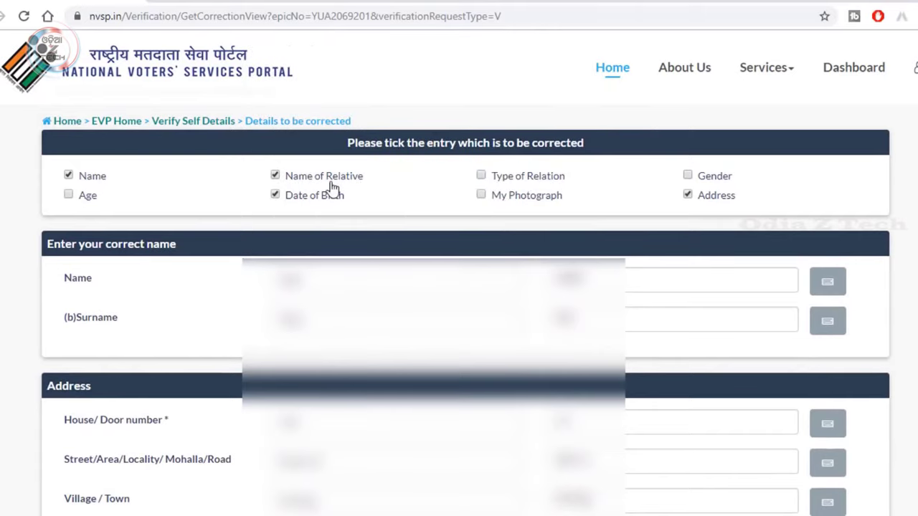
scroll(409, 184, "down", 10)
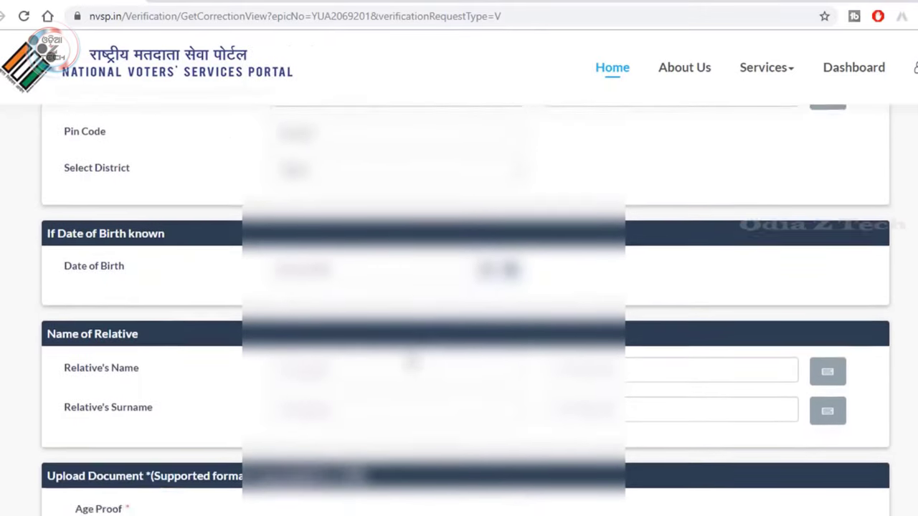
scroll(411, 362, "down", 2)
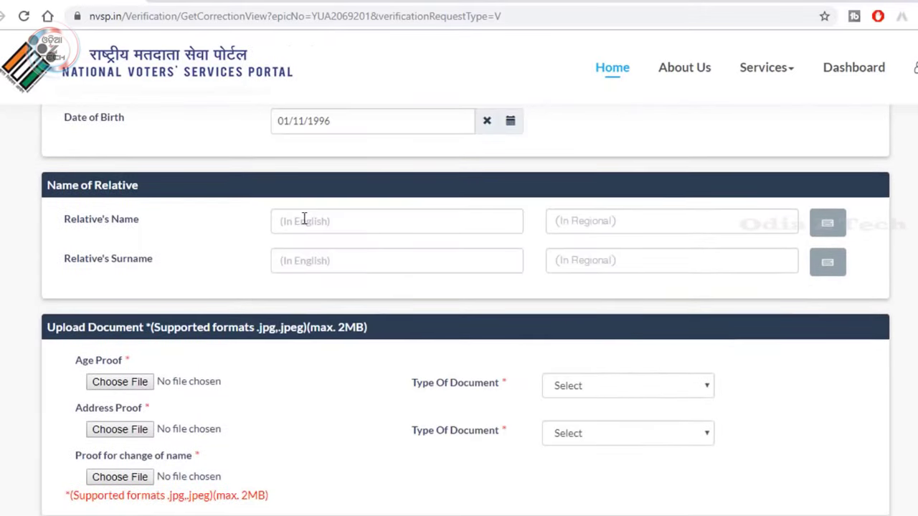
- Bring up the age proof Type Of Document choices to select PAN Card
scroll(304, 220, "down", 2)
left_click(628, 236)
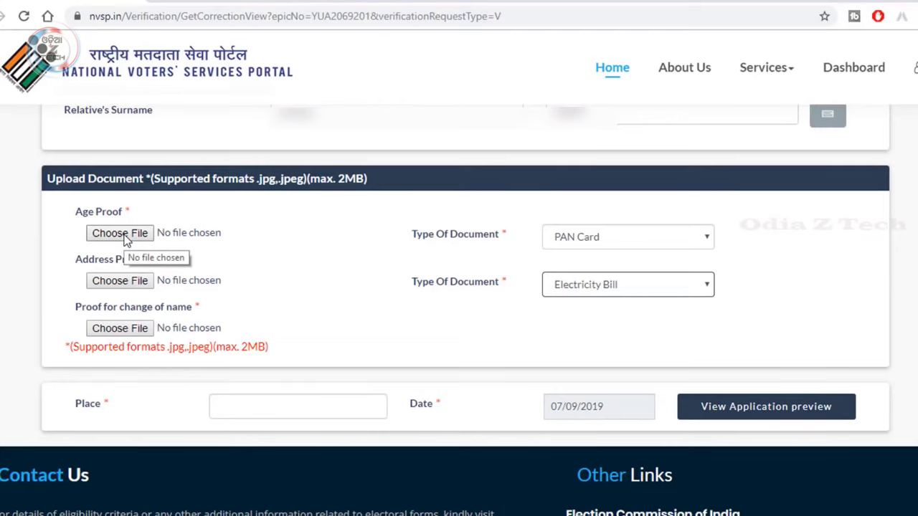
- Attach pan.jpg as age proof and set the address proof type to Electricity Bill
left_click(119, 234)
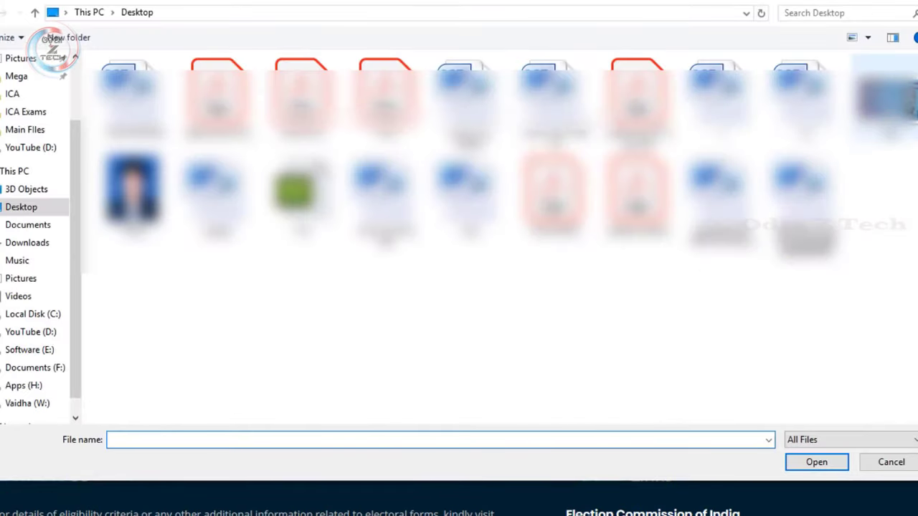
type("pan")
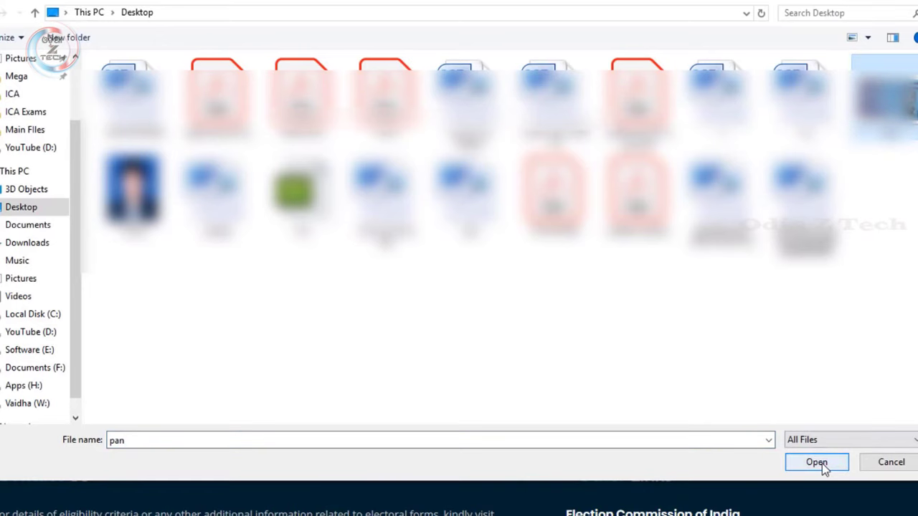
left_click(821, 463)
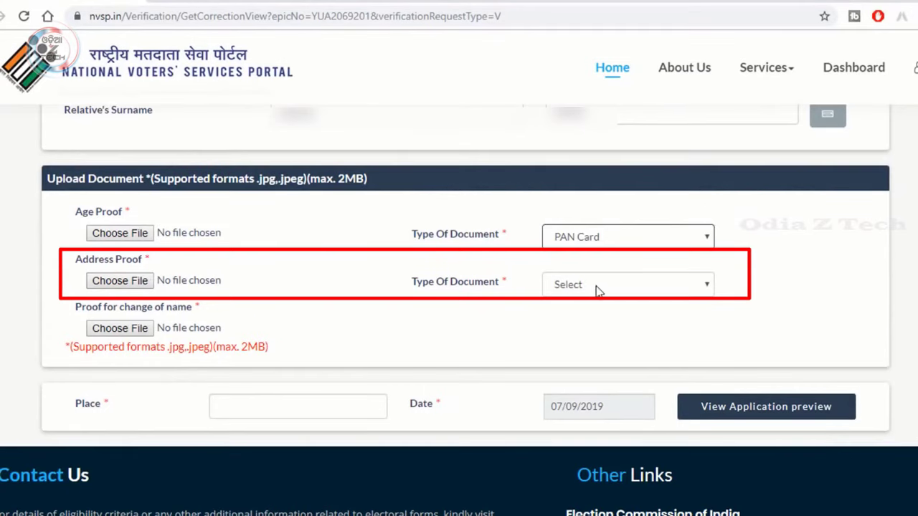
left_click(596, 286)
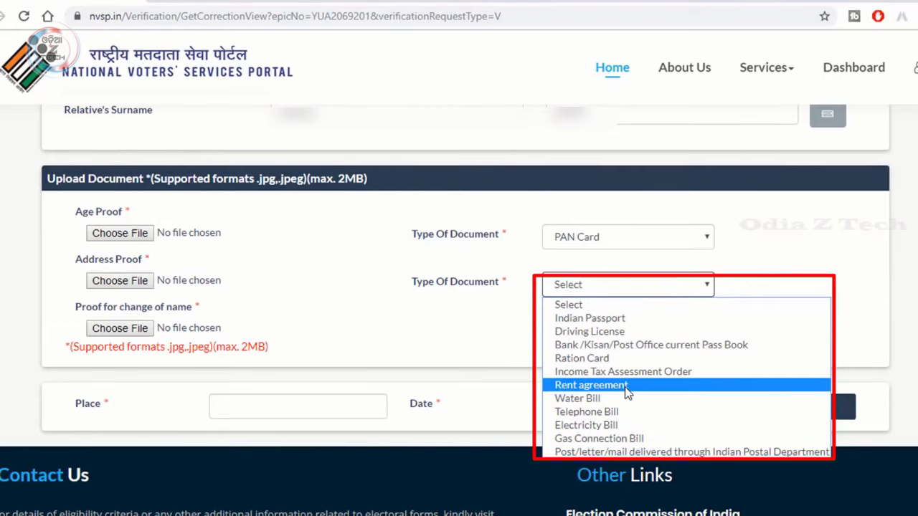
left_click(632, 426)
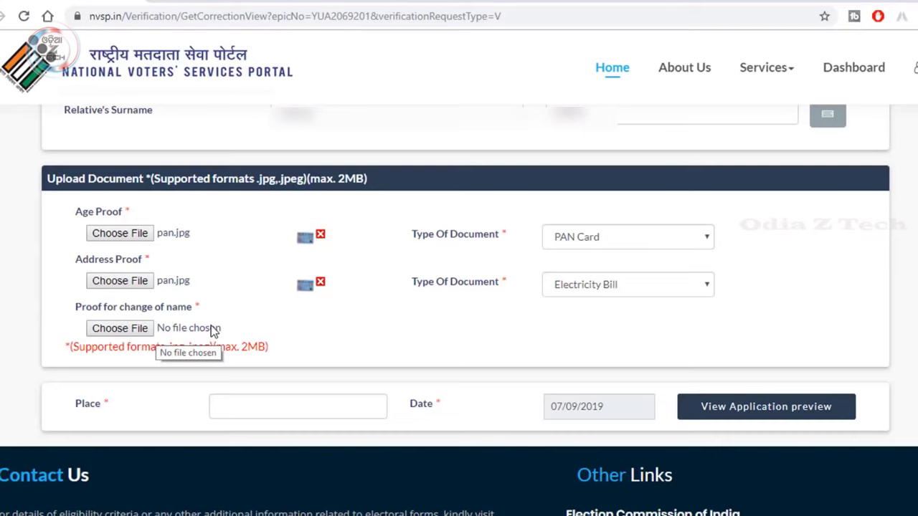
- Attach pan.jpg as the name-change proof and enter Kiratpur as the Place
left_click(123, 328)
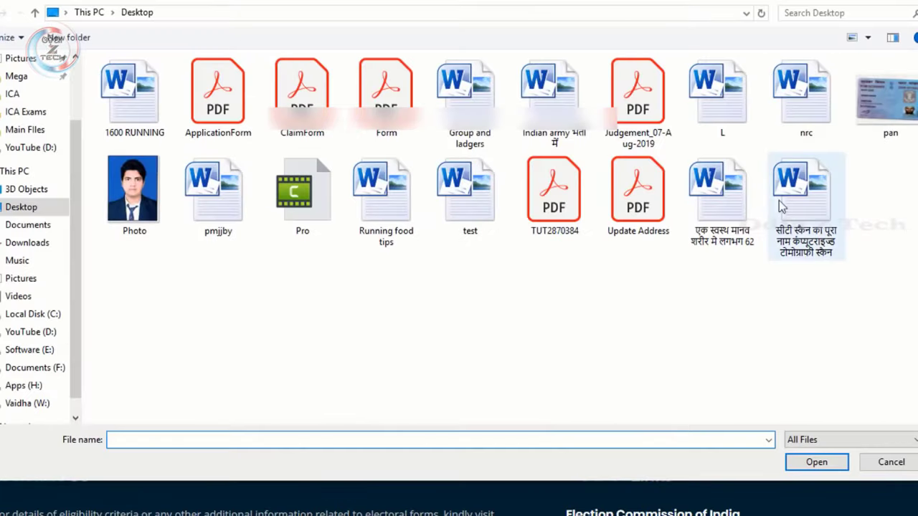
double_click(887, 123)
left_click(265, 410)
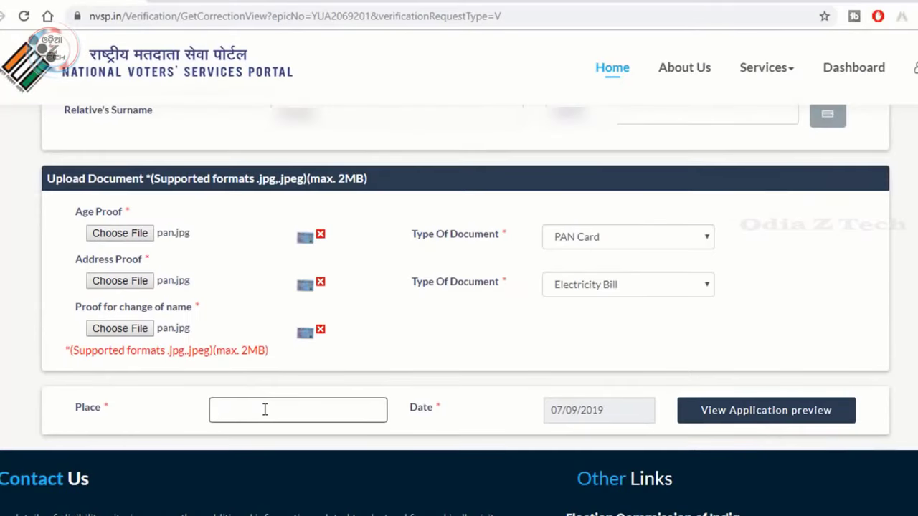
type("Kiratpur")
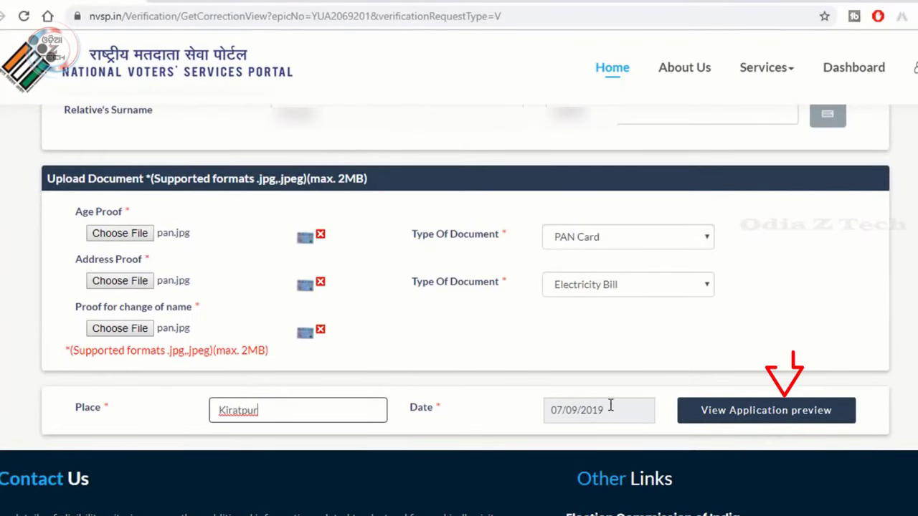
- Preview the application and check Place Kiratpur and Date 07/09/2019 above the declaration
left_click(763, 423)
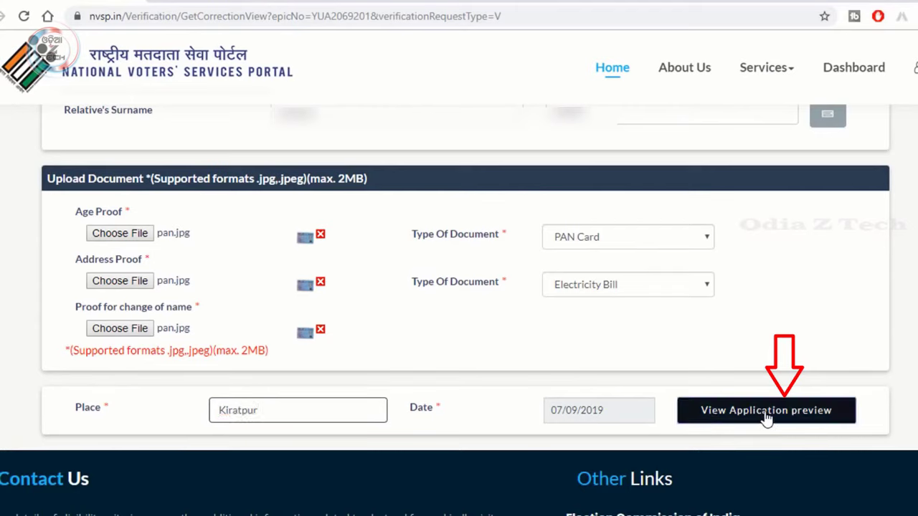
scroll(501, 319, "up", 3)
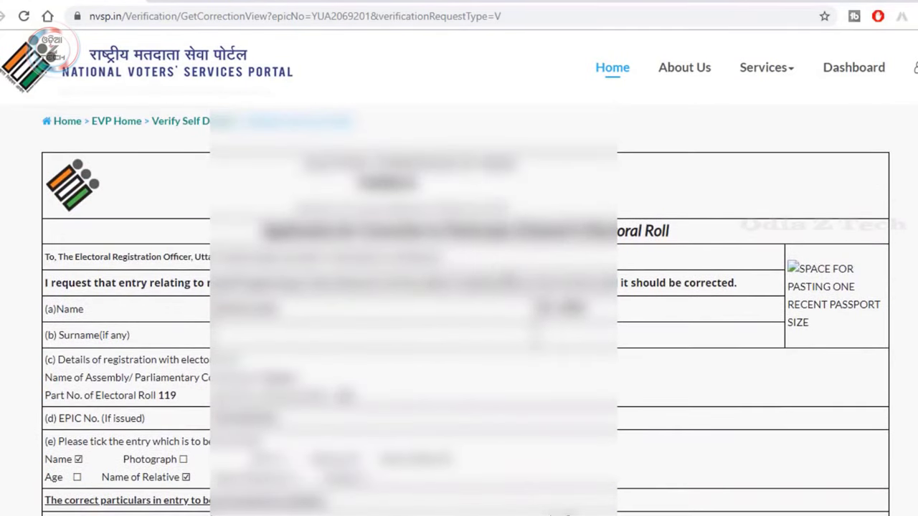
scroll(465, 310, "down", 8)
scroll(465, 310, "up", 3)
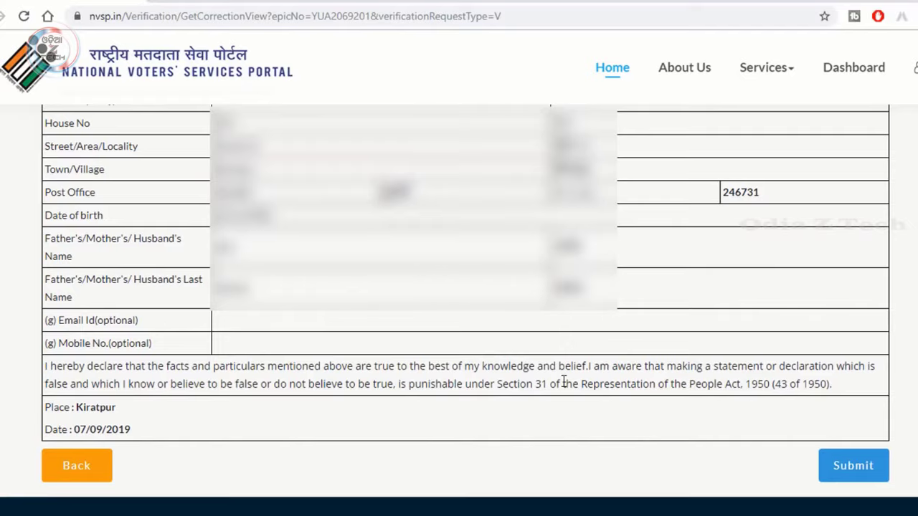
scroll(656, 229, "down", 1)
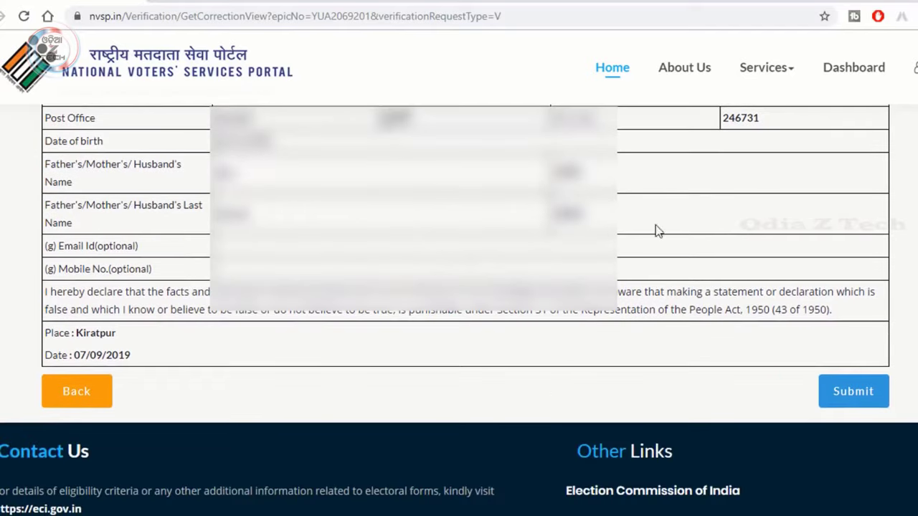
- Submit the correction application and review the full verified voter details
left_click(864, 389)
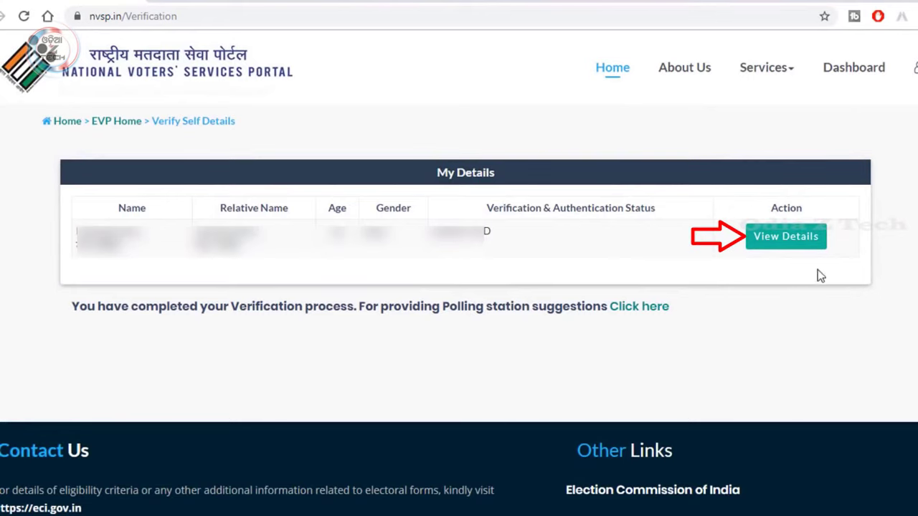
left_click(803, 242)
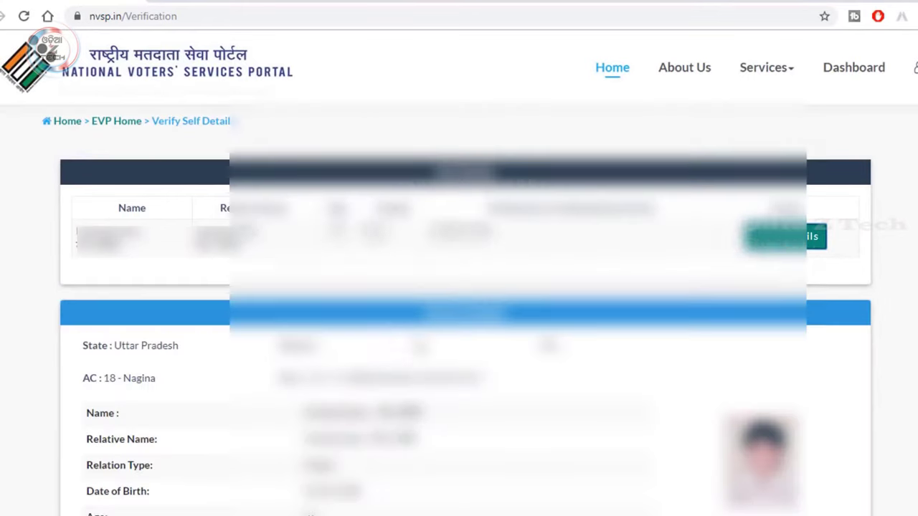
scroll(480, 333, "down", 5)
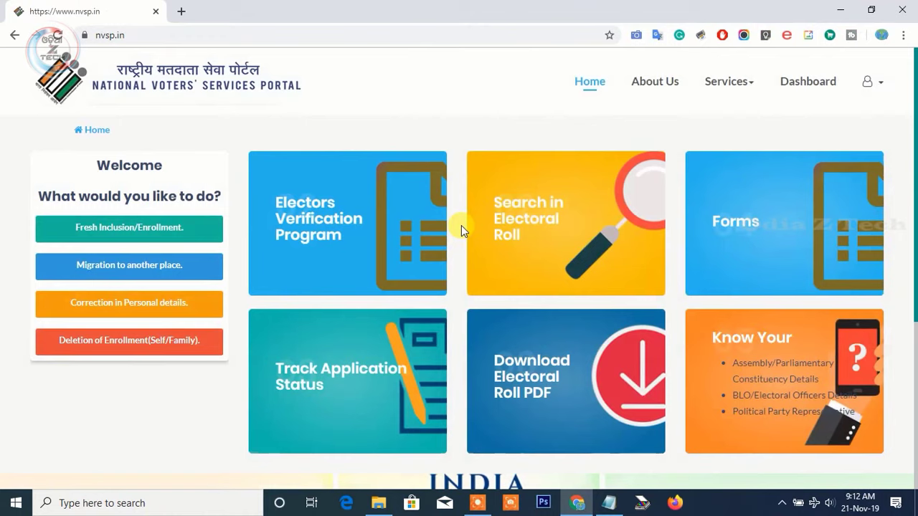
- Open Form 8 from the Forms section in a new tab, with English as the language
left_click(769, 229)
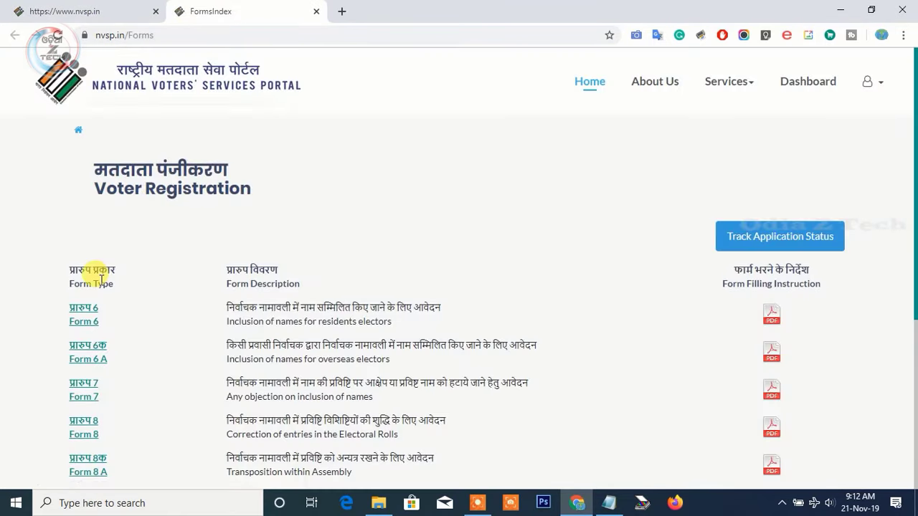
scroll(79, 294, "down", 2)
left_click(78, 301)
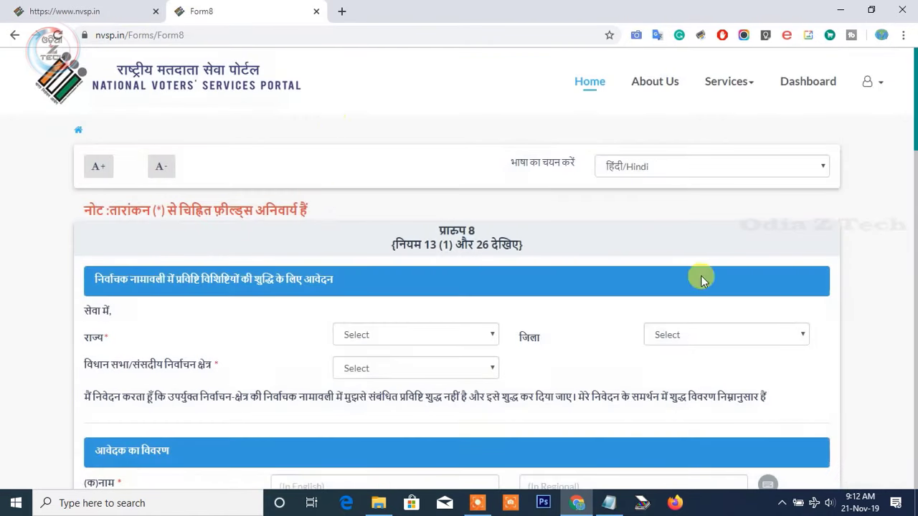
left_click(661, 165)
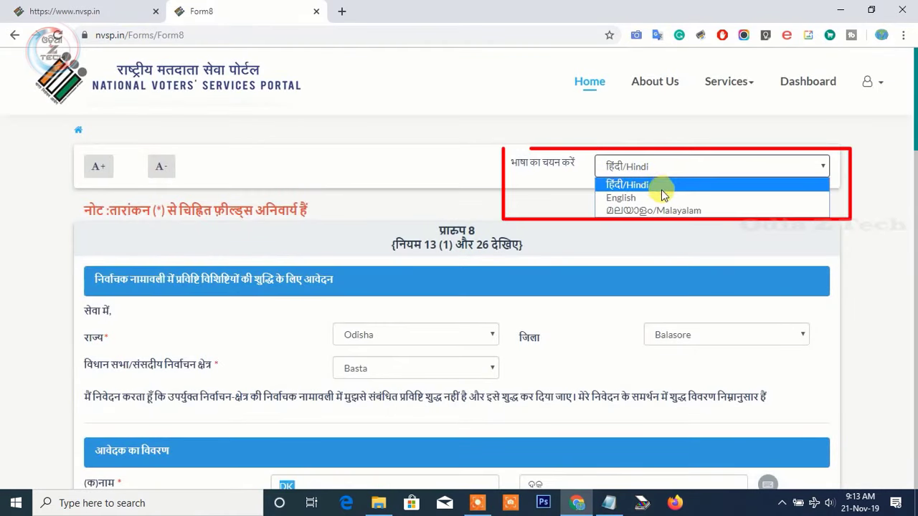
left_click(661, 193)
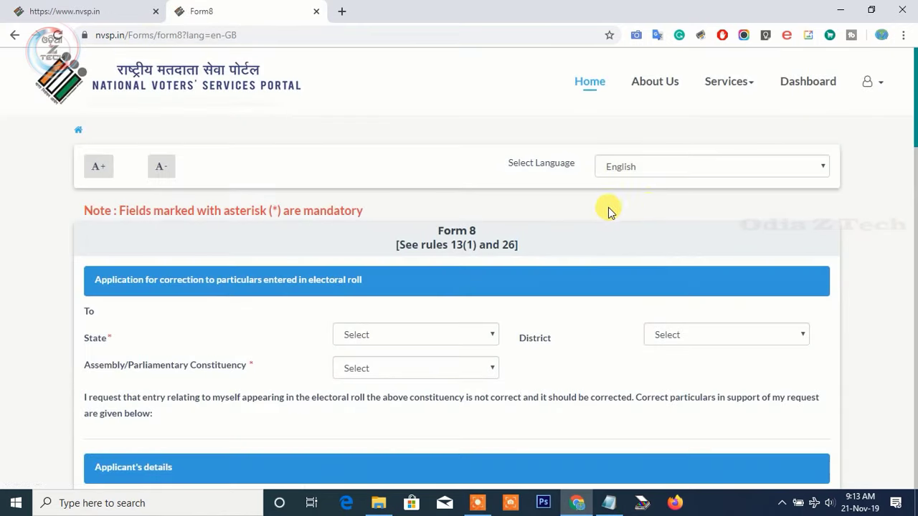
- Set State to Odisha, District to Balasore and Constituency to Basta
left_click(423, 337)
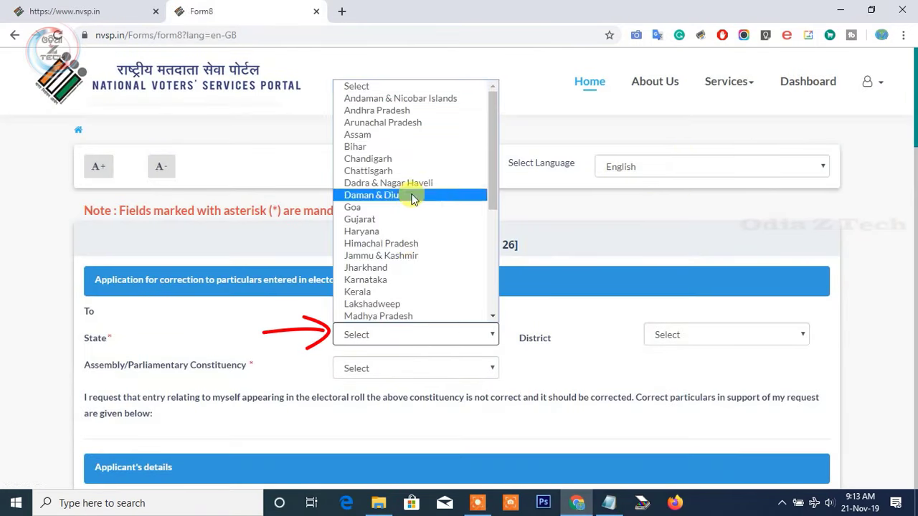
scroll(418, 223, "down", 5)
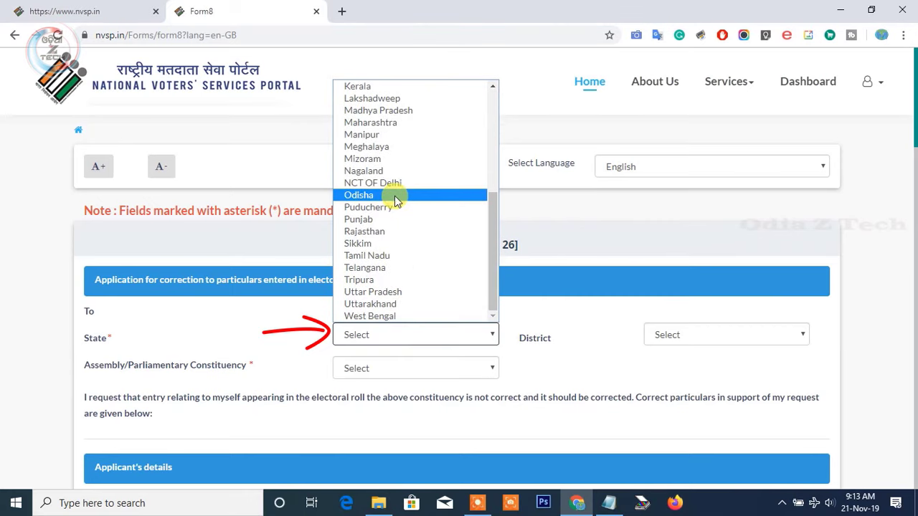
left_click(394, 195)
scroll(506, 301, "down", 3)
left_click(690, 134)
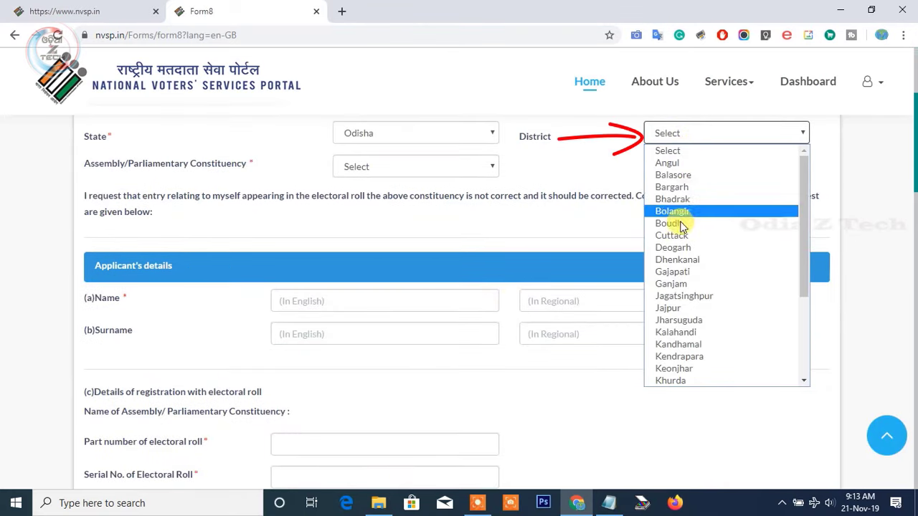
left_click(690, 176)
left_click(446, 169)
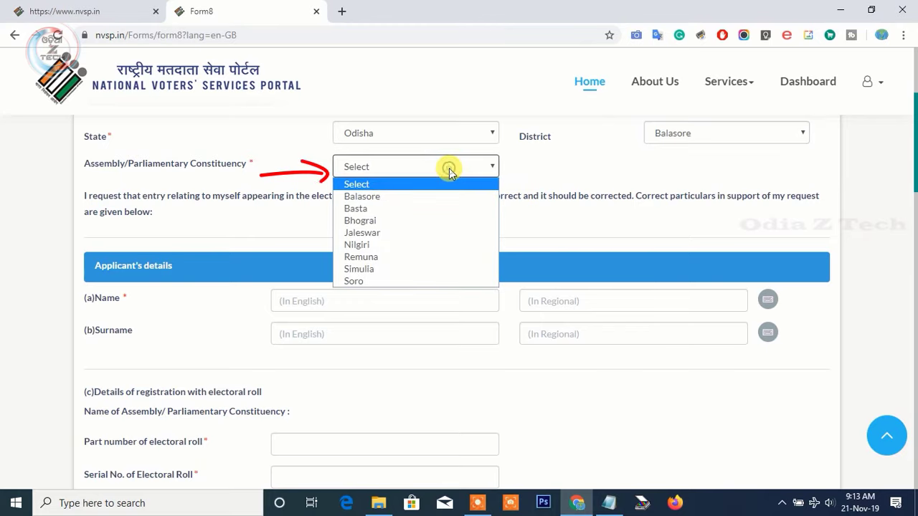
left_click(438, 208)
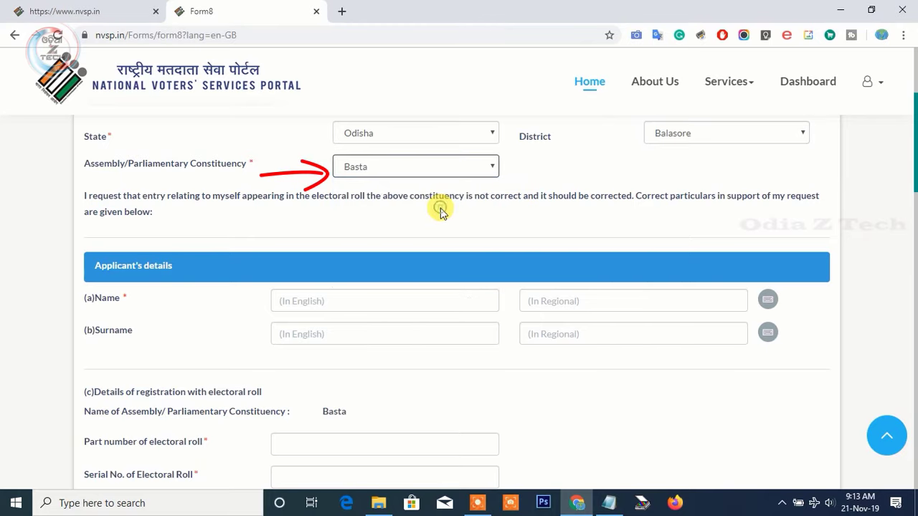
- Enter the applicant's name and surname in English, transliterated into Odia
left_click(328, 301)
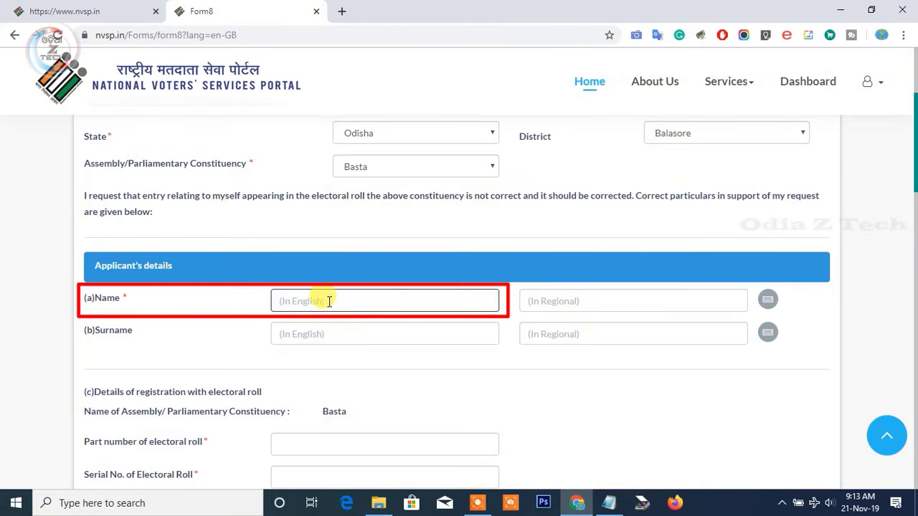
left_click(357, 330)
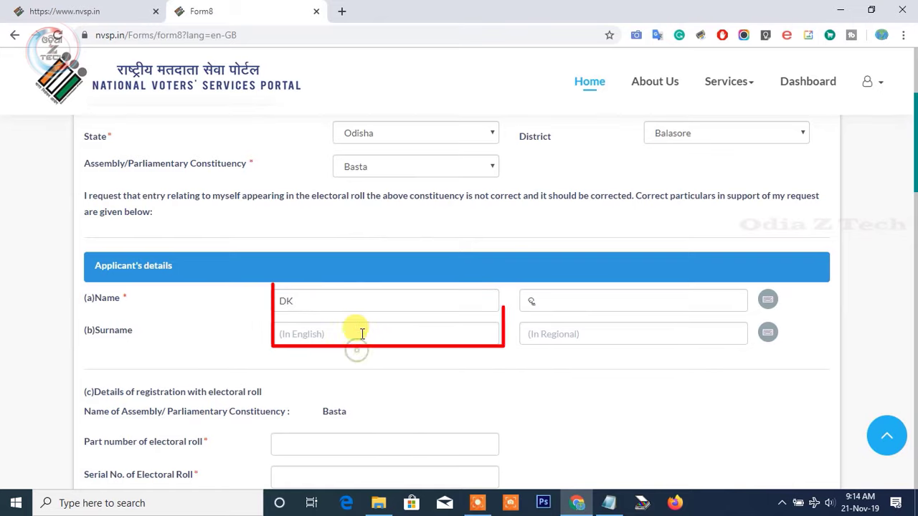
type("MAHAPATRA")
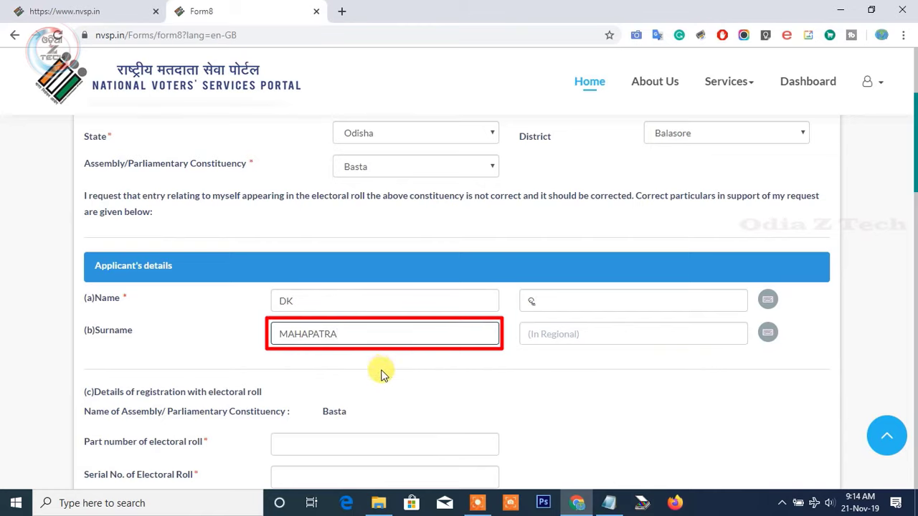
left_click(379, 372)
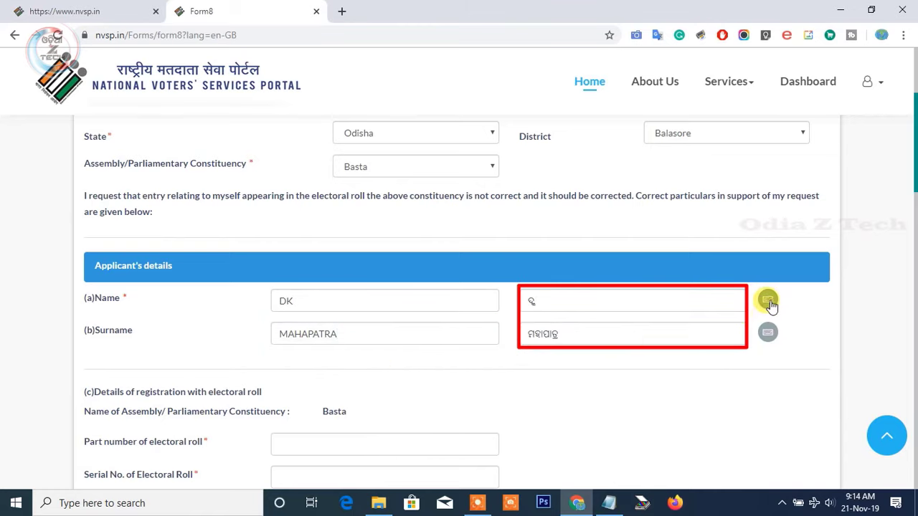
left_click(768, 301)
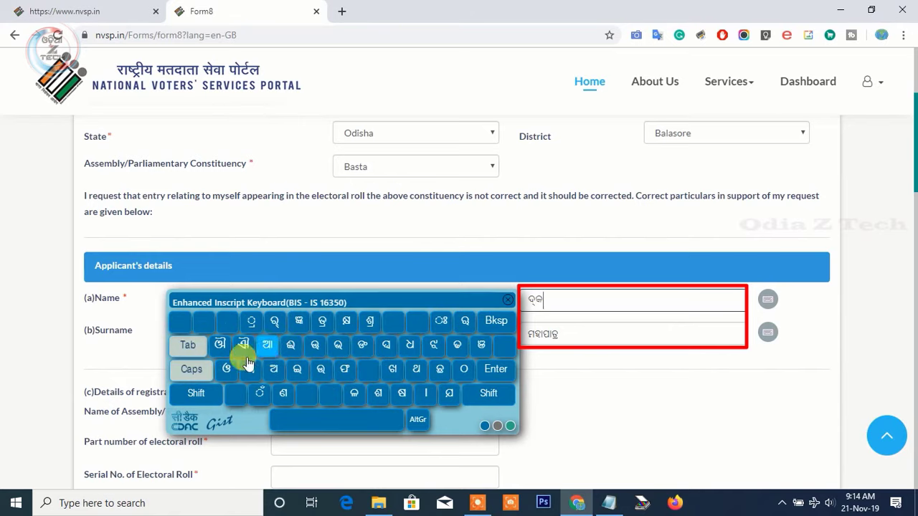
left_click(508, 304)
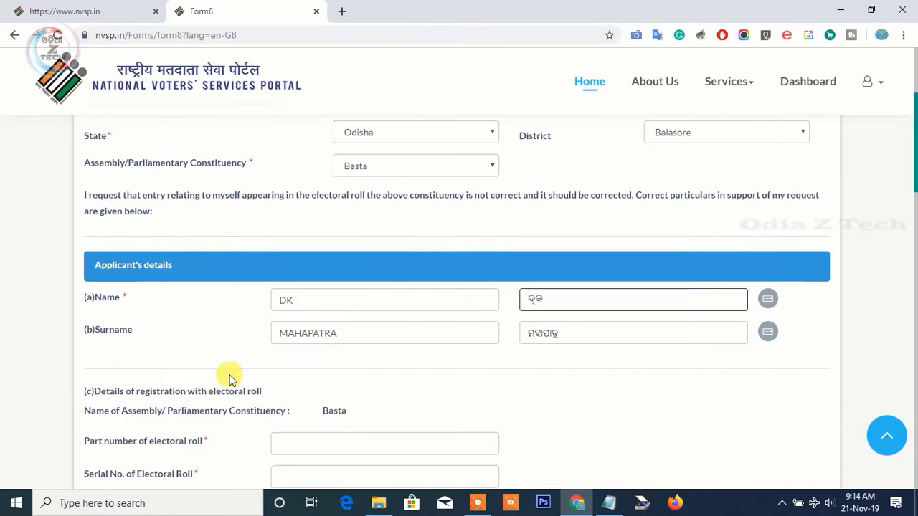
- Start the electoral roll part number field, then return to the NVSP home tab
scroll(236, 359, "down", 2)
left_click(301, 309)
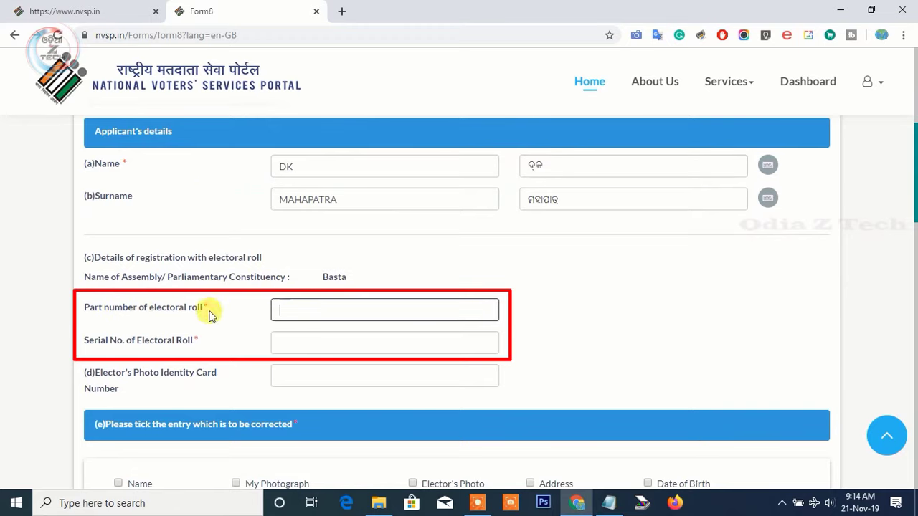
left_click(107, 11)
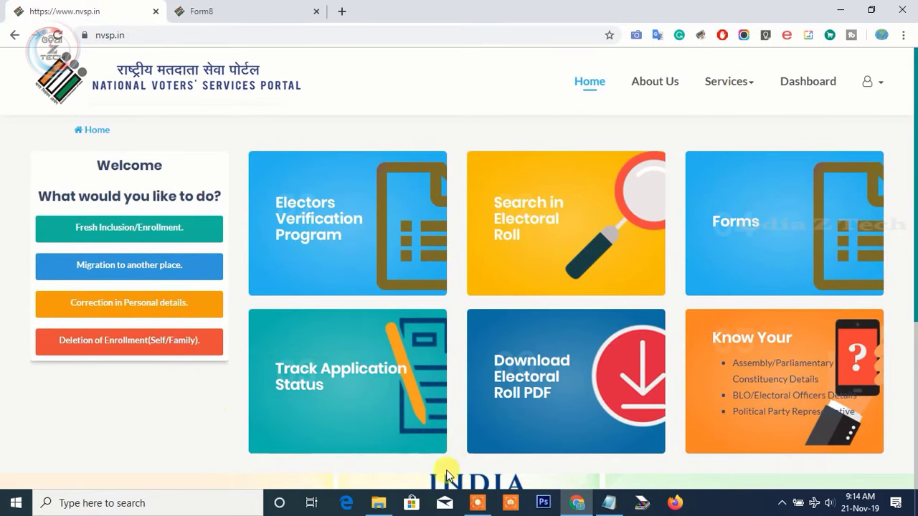
- Open Electoral Search, choose Search by EPIC No. and enter the voter's EPIC number
scroll(442, 372, "down", 1)
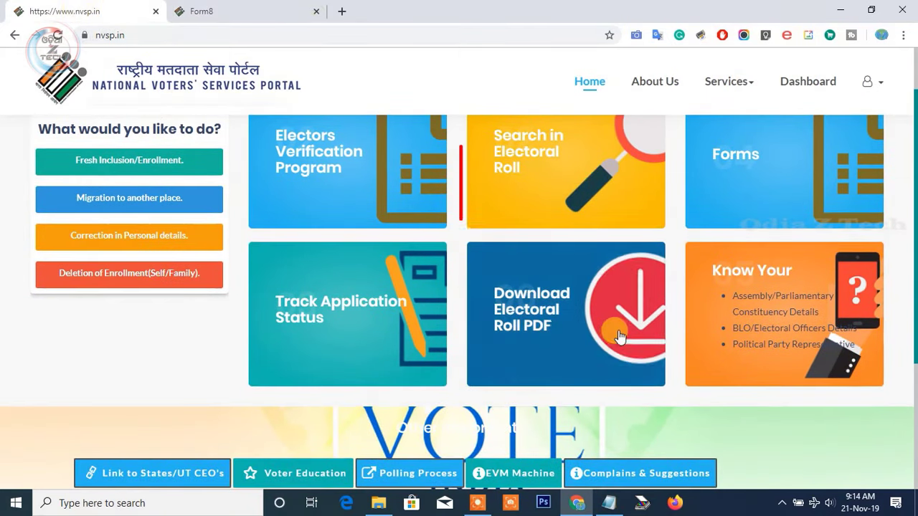
scroll(559, 334, "up", 1)
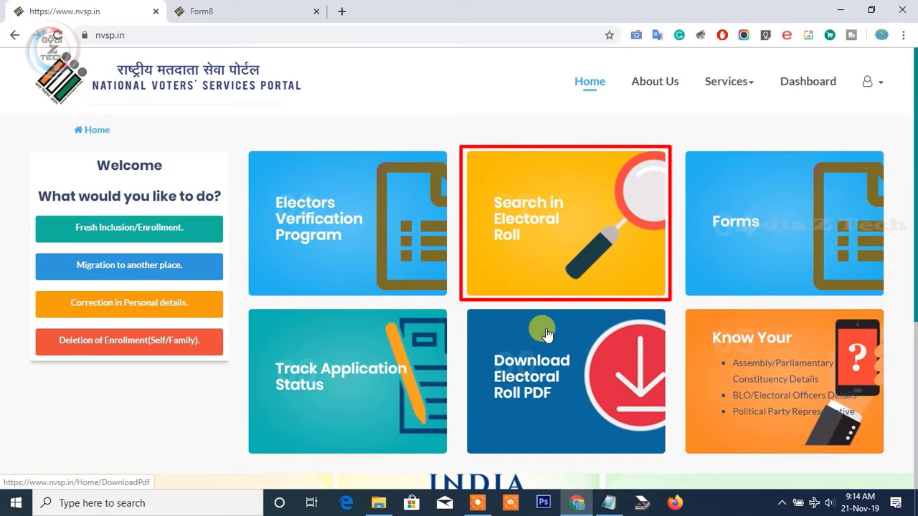
left_click(572, 227)
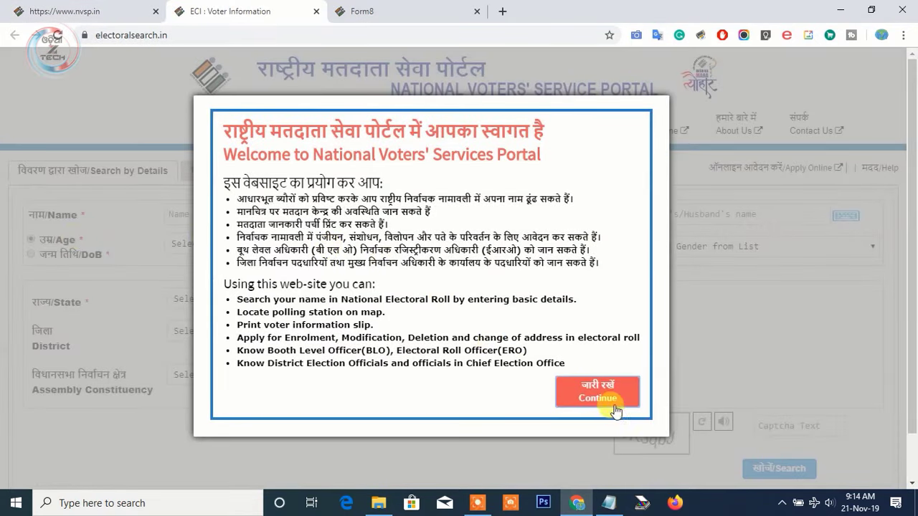
left_click(598, 392)
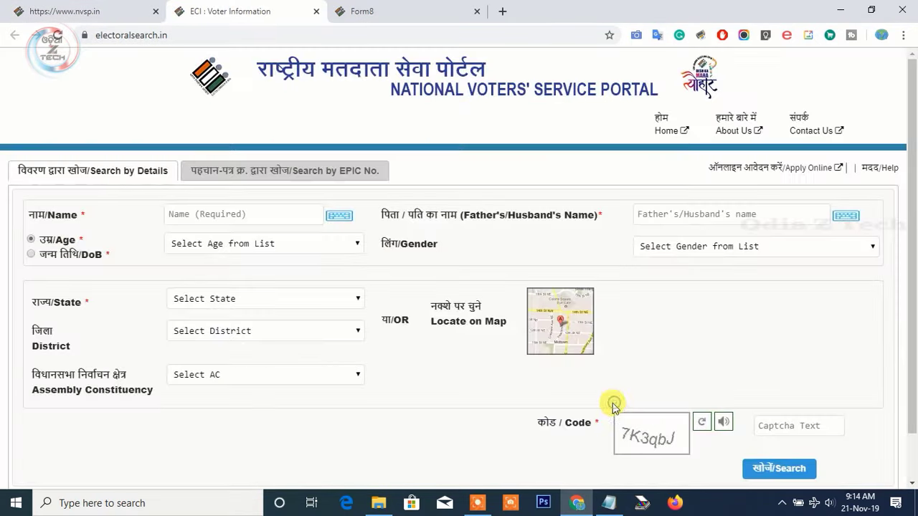
left_click(283, 175)
left_click(267, 215)
type("xc")
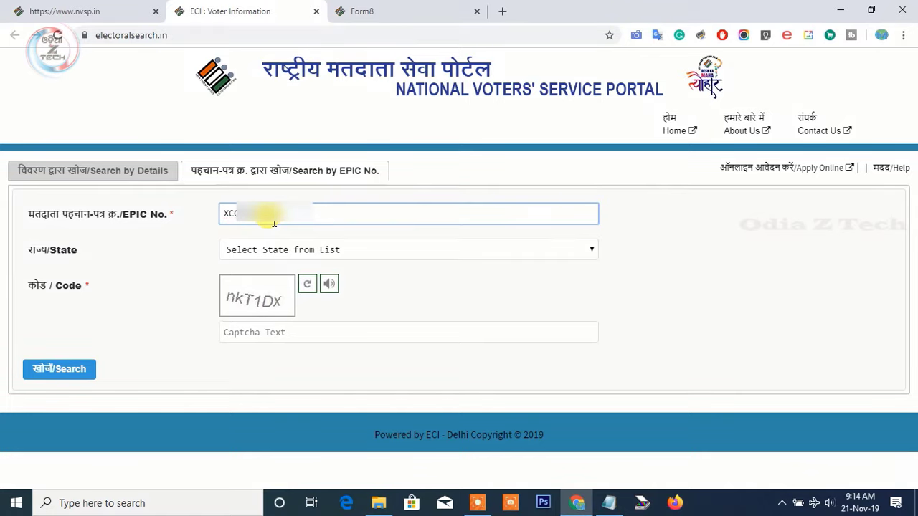
left_click(280, 250)
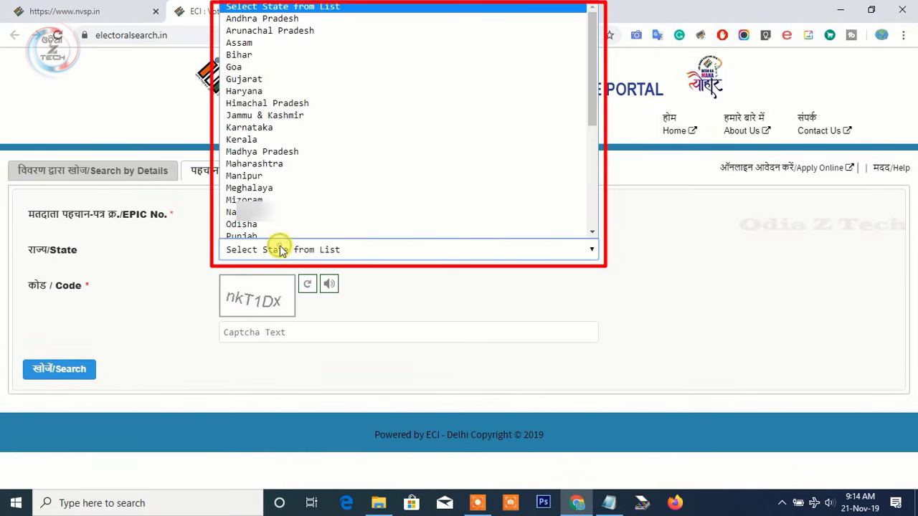
left_click(241, 221)
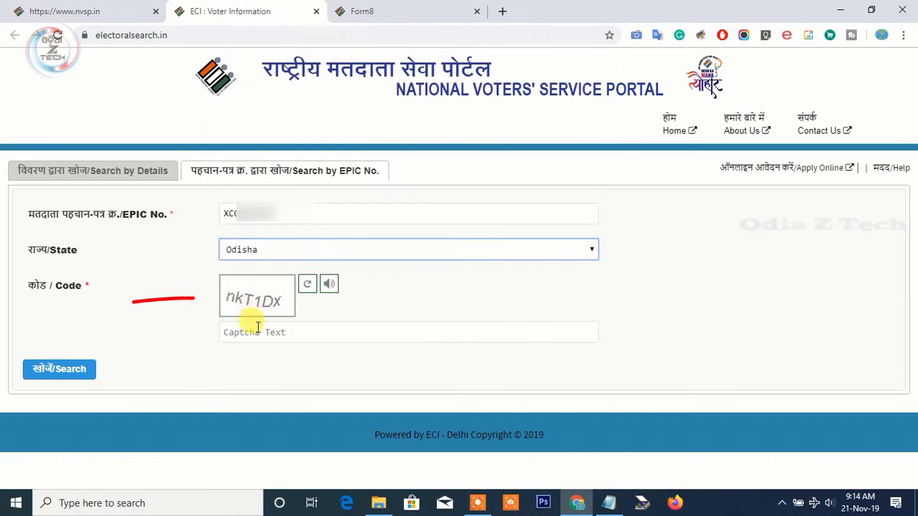
left_click(259, 334)
type("W")
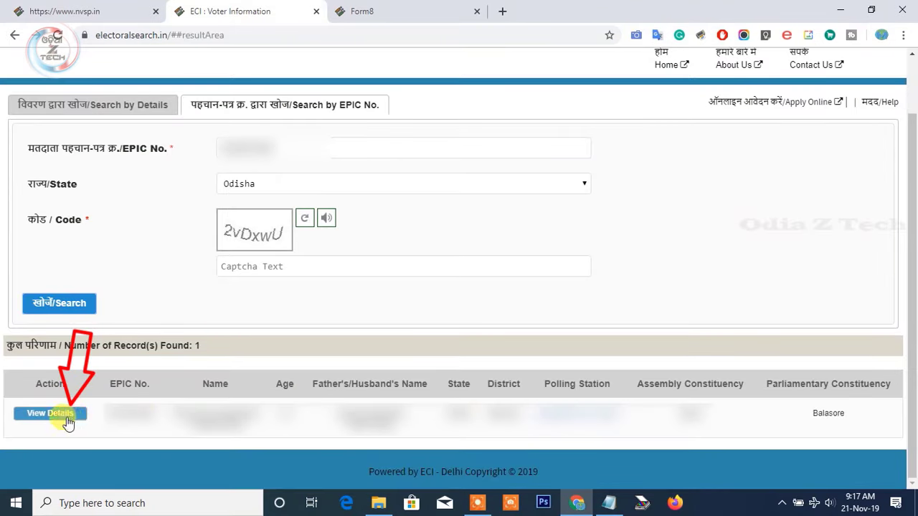
left_click(67, 418)
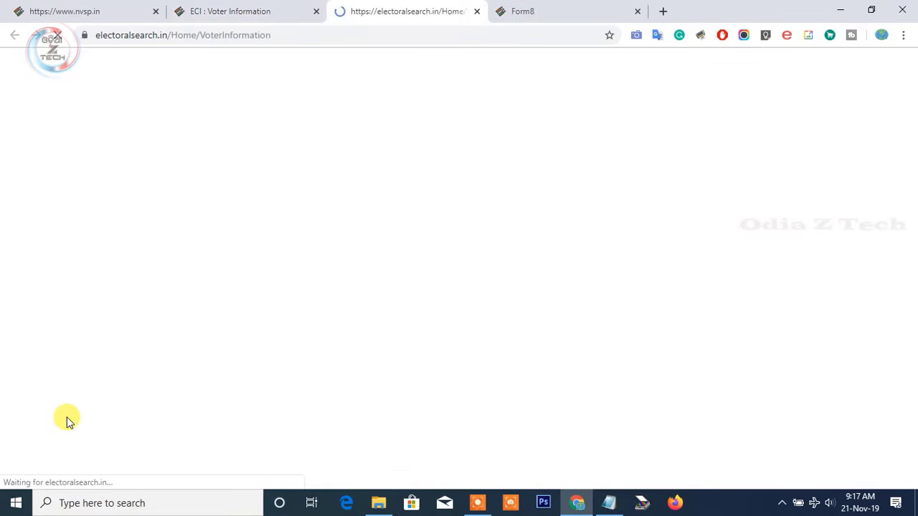
scroll(397, 286, "down", 3)
- Compare the voter details page with Form 8 to read the part and serial numbers
scroll(396, 284, "down", 1)
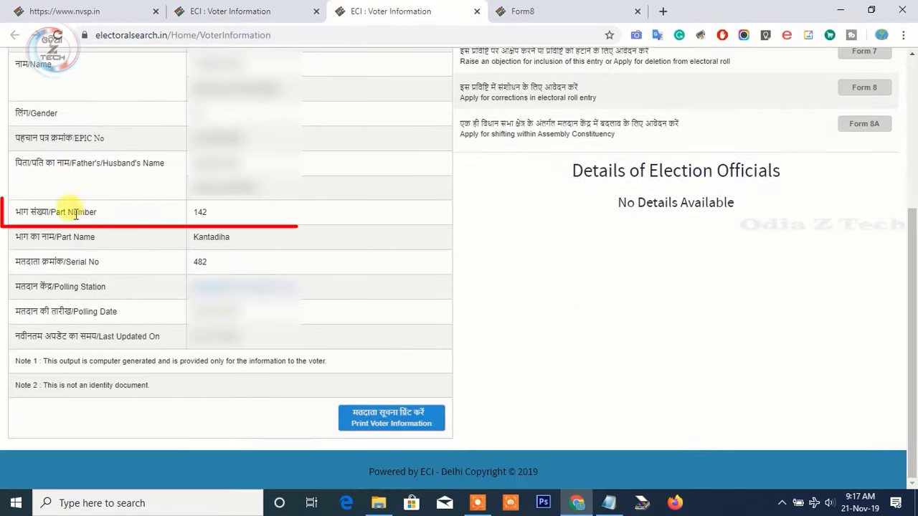
left_click(502, 11)
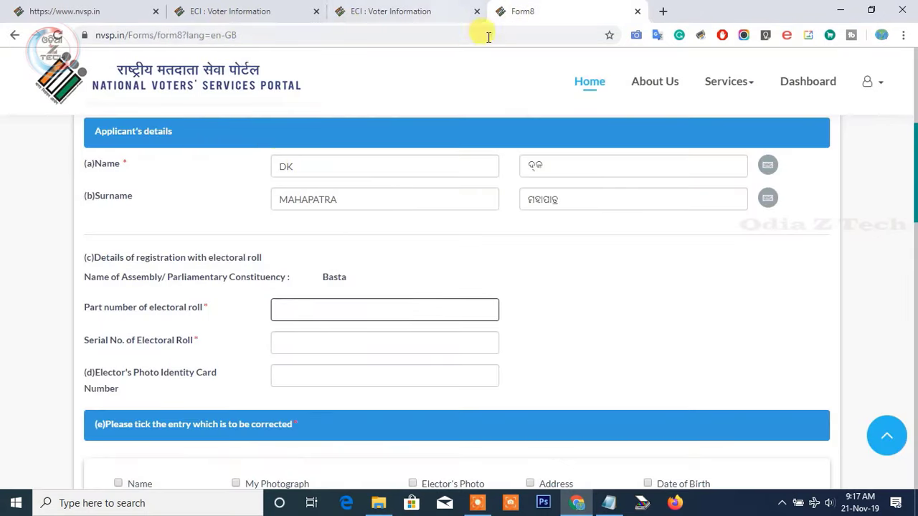
left_click(359, 10)
left_click(513, 7)
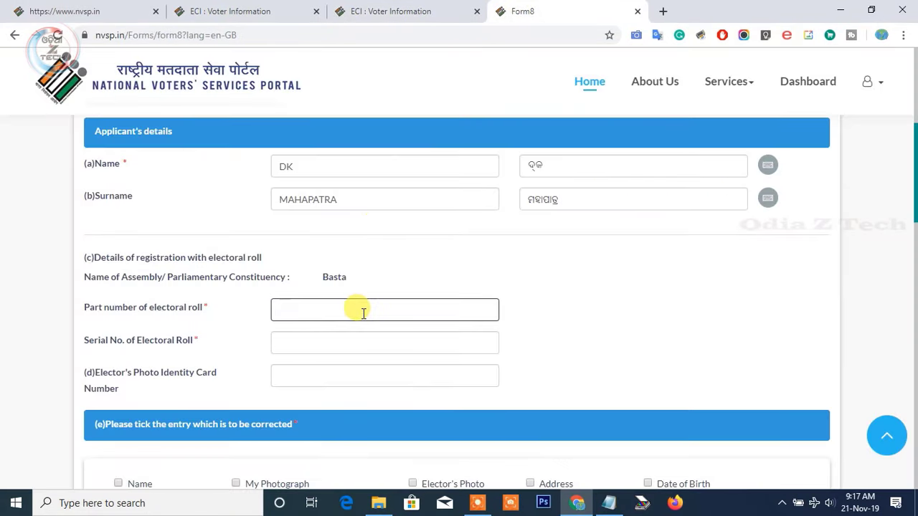
left_click(390, 11)
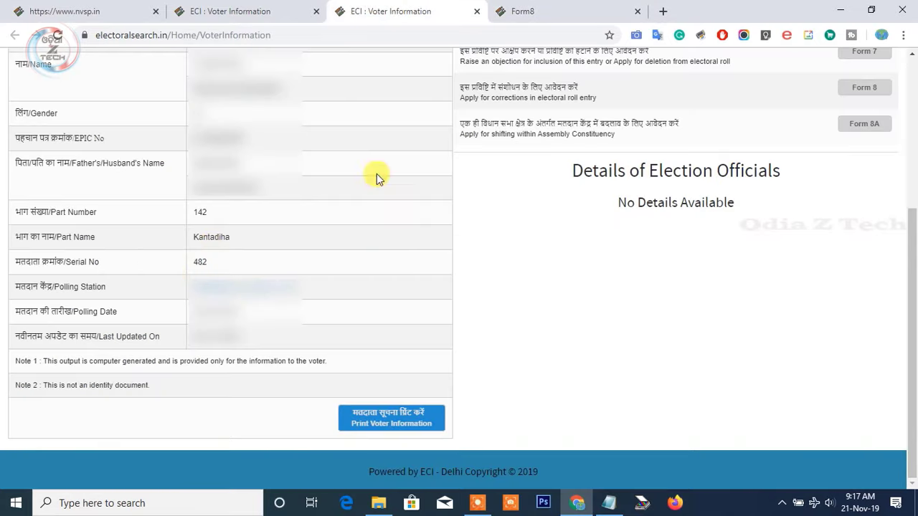
left_click(613, 6)
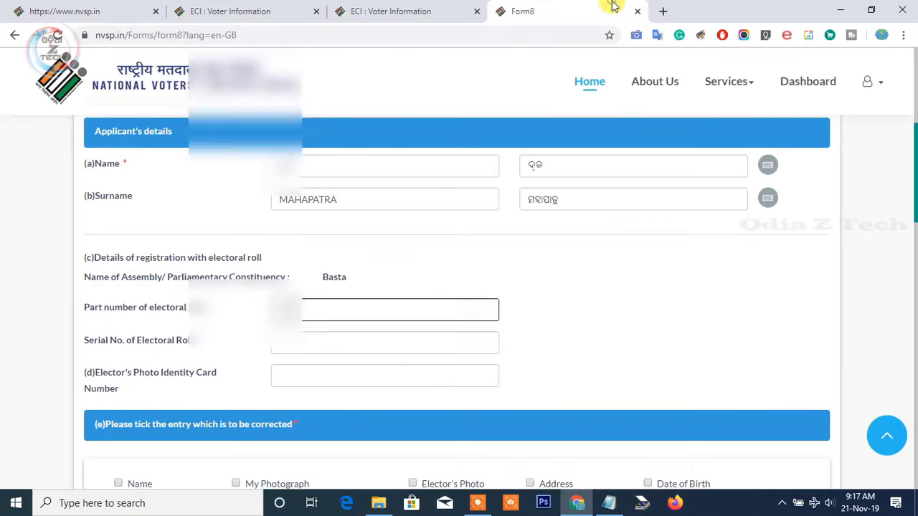
left_click(307, 337)
left_click(308, 373)
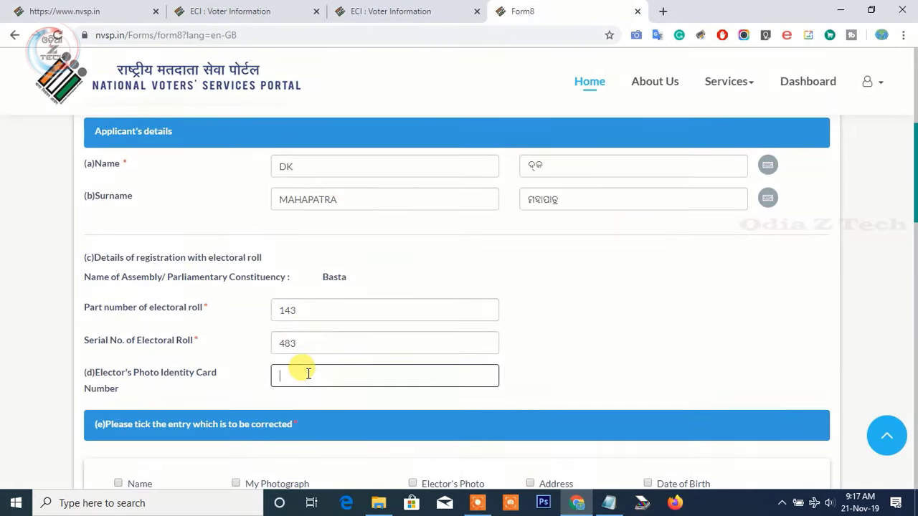
type("XC")
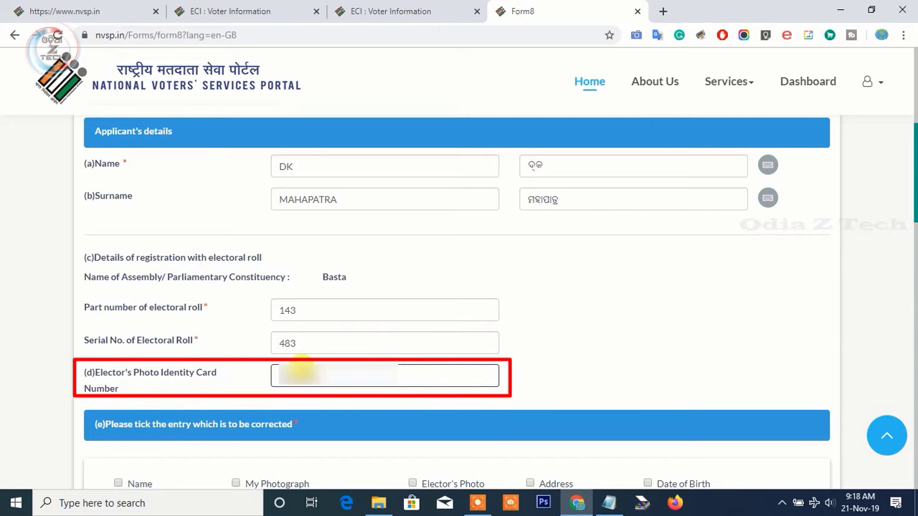
scroll(313, 374, "down", 5)
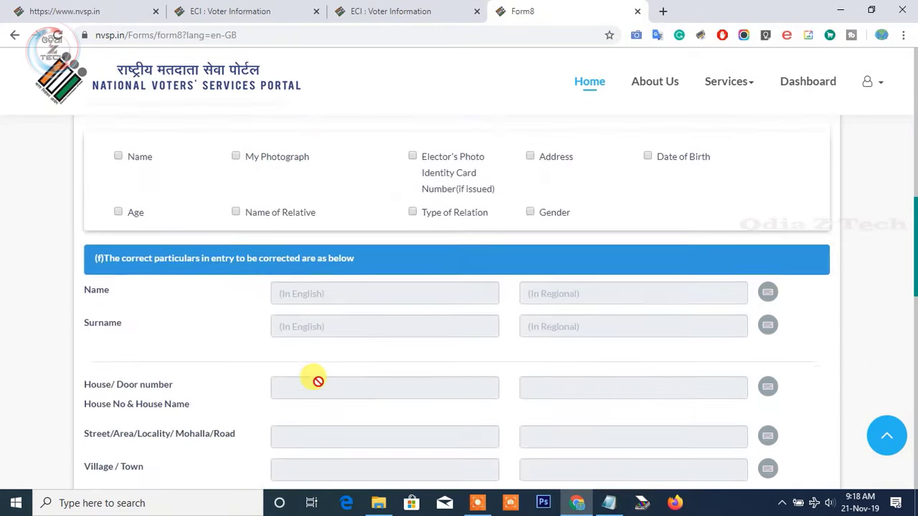
- Tick Name, Address, Date of Birth, Name of Relative and My Photograph for correction
scroll(215, 159, "up", 1)
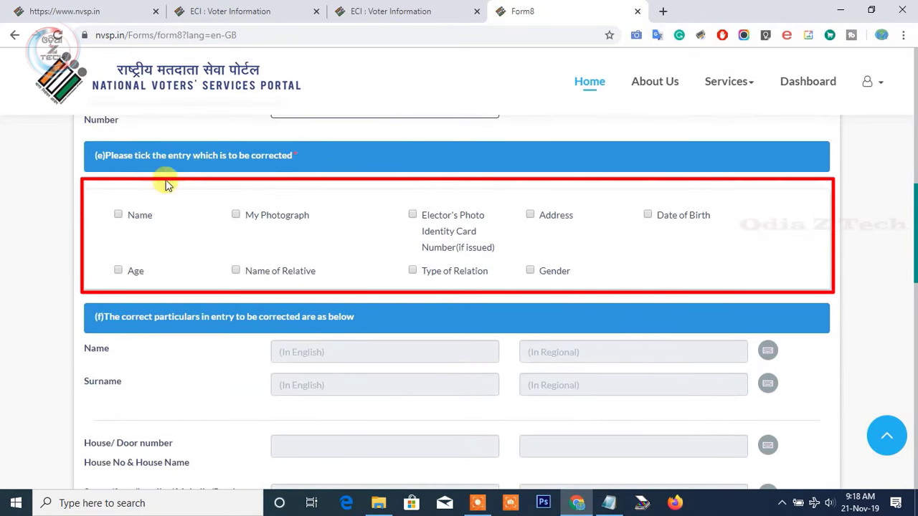
left_click(118, 214)
left_click(529, 214)
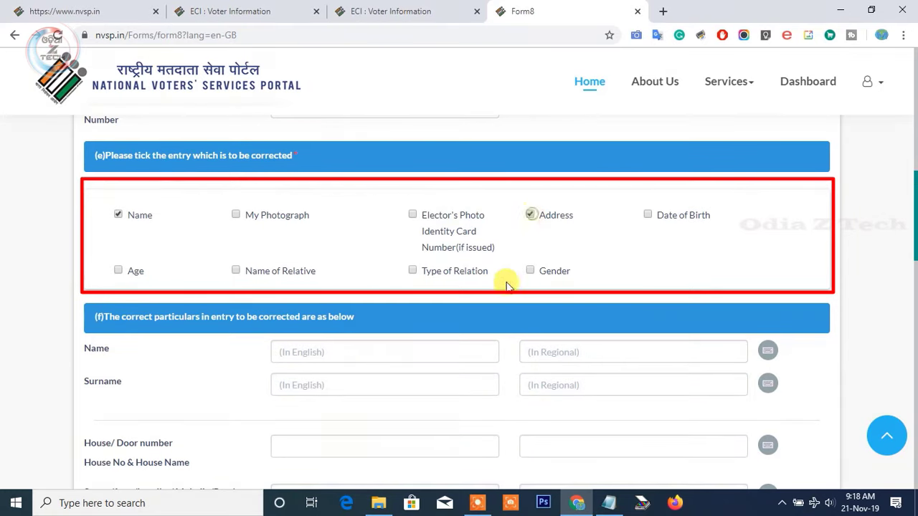
left_click(647, 214)
scroll(242, 342, "up", 1)
left_click(236, 337)
scroll(240, 343, "down", 1)
left_click(236, 282)
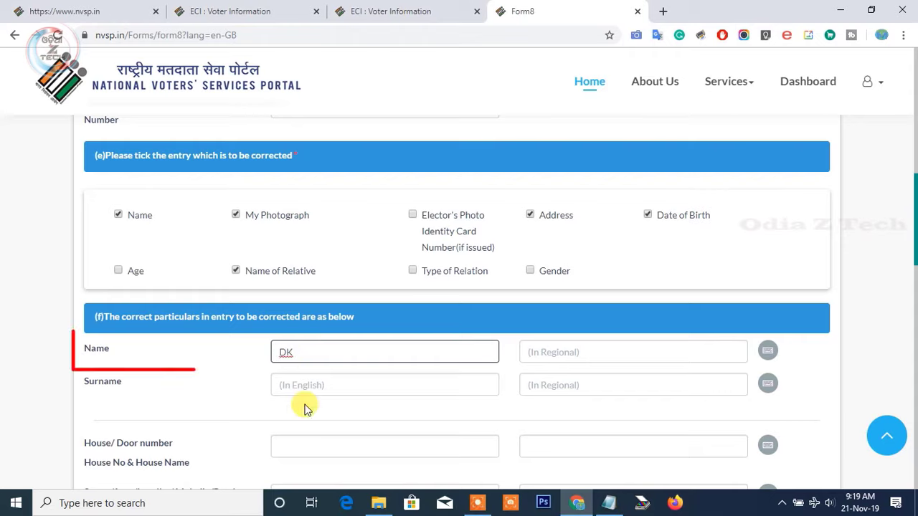
- Enter the corrected surname in English and generate its Odia version
left_click(332, 385)
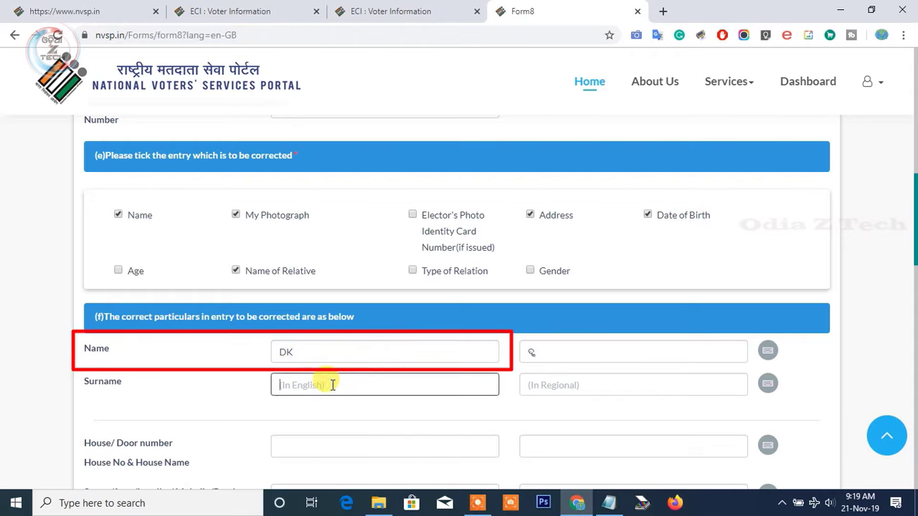
type("MAHA")
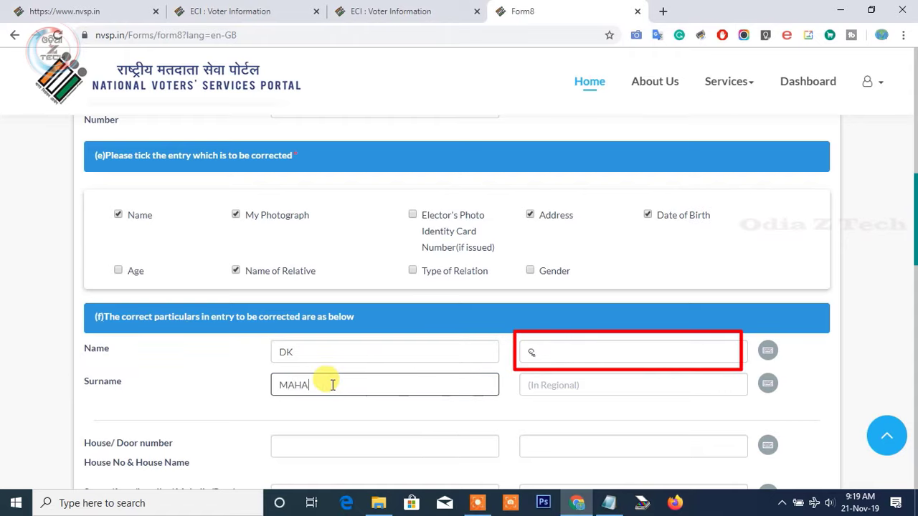
type("PATRA")
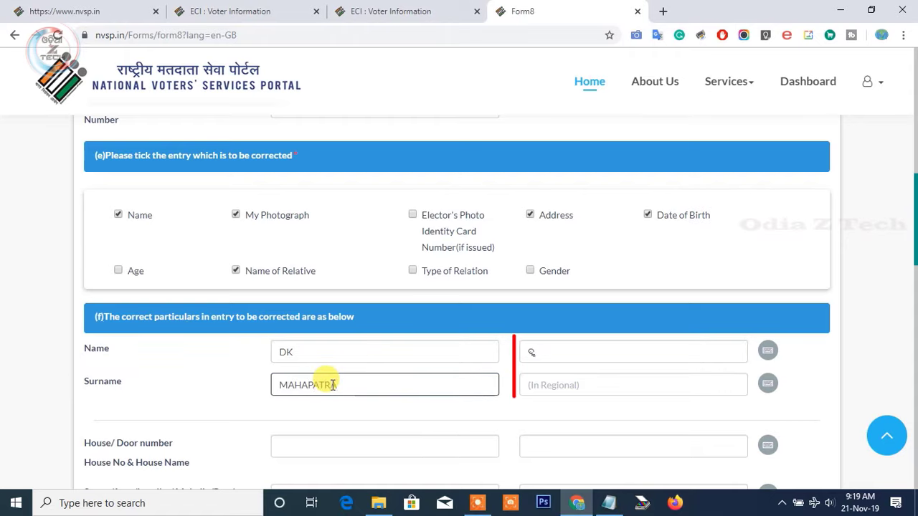
left_click(676, 334)
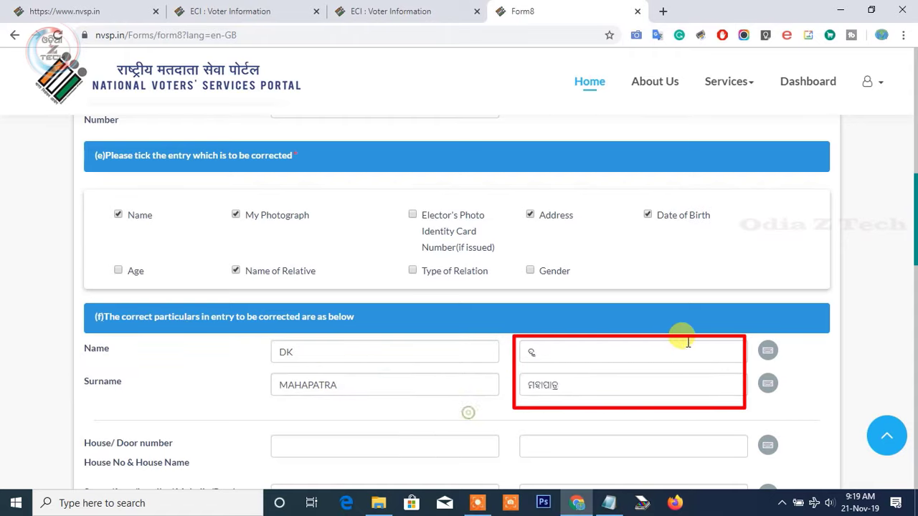
left_click(767, 350)
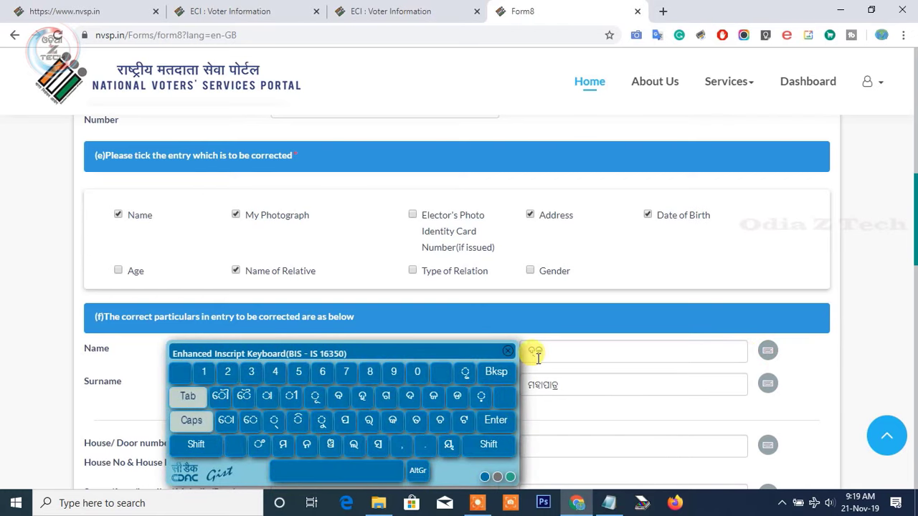
left_click(496, 358)
scroll(451, 410, "down", 3)
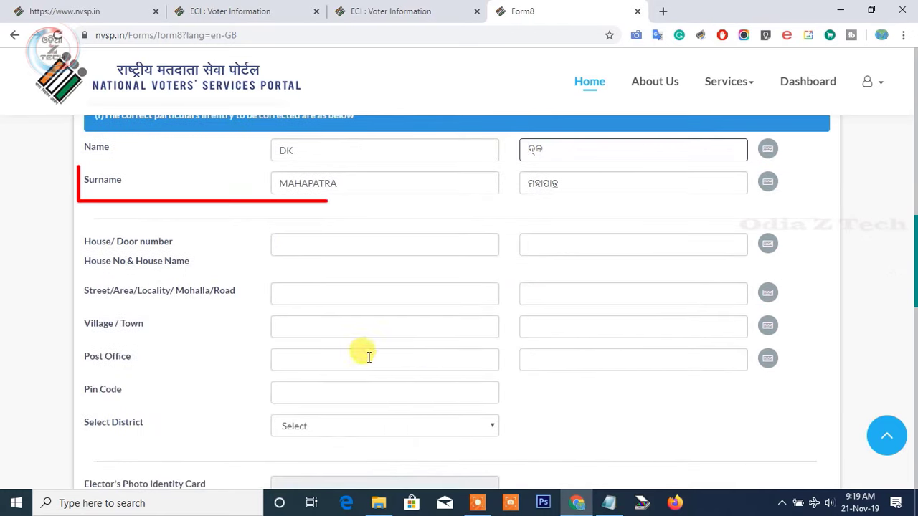
- Fill in the corrected house number, street, village and pin code, with district Balasore
left_click(308, 243)
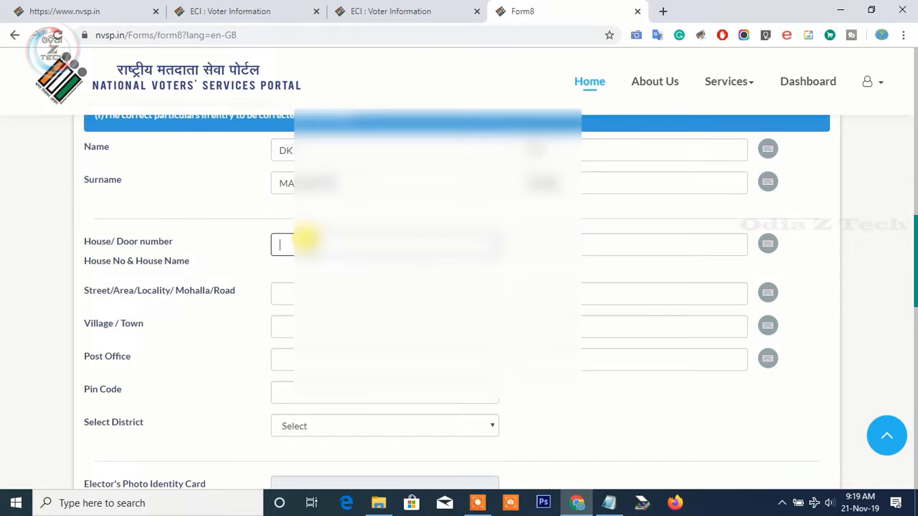
type("89")
key("Tab")
left_click(294, 327)
type("BAL")
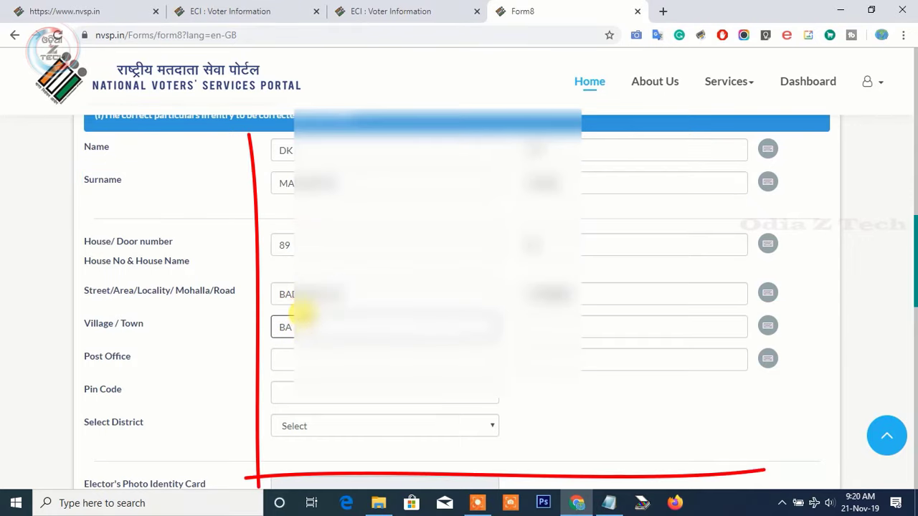
left_click(290, 360)
type("BAL")
key("Tab")
type("756")
left_click(459, 425)
left_click(486, 369)
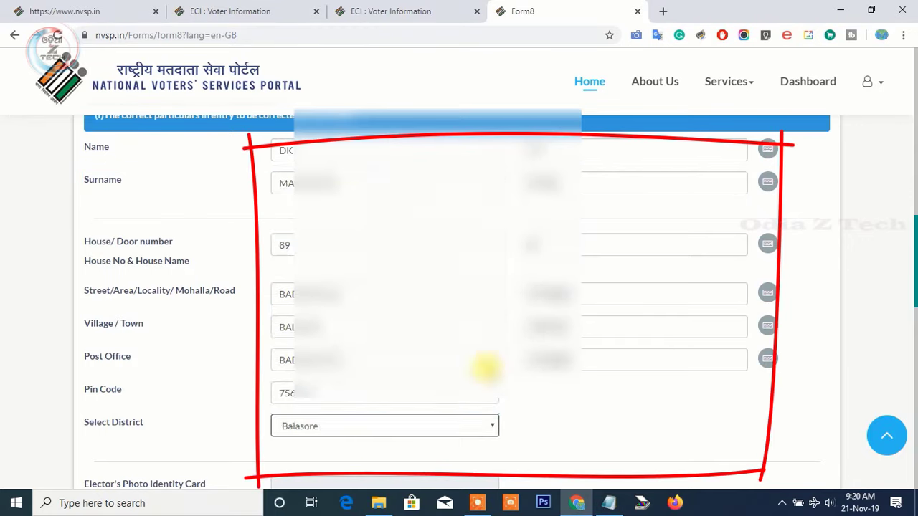
- Set the date of birth to 02/02/1993 using the calendar
scroll(485, 369, "down", 4)
left_click(358, 264)
left_click_drag(373, 288, 375, 180)
left_click(302, 287)
left_click(323, 309)
left_click(326, 335)
- Enter the relative's first name and surname
left_click(329, 330)
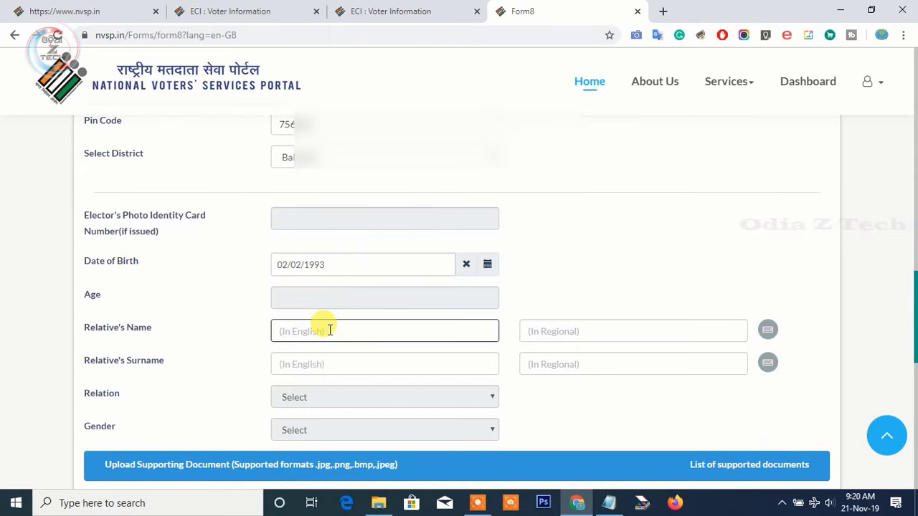
left_click(369, 364)
scroll(584, 199, "up", 10)
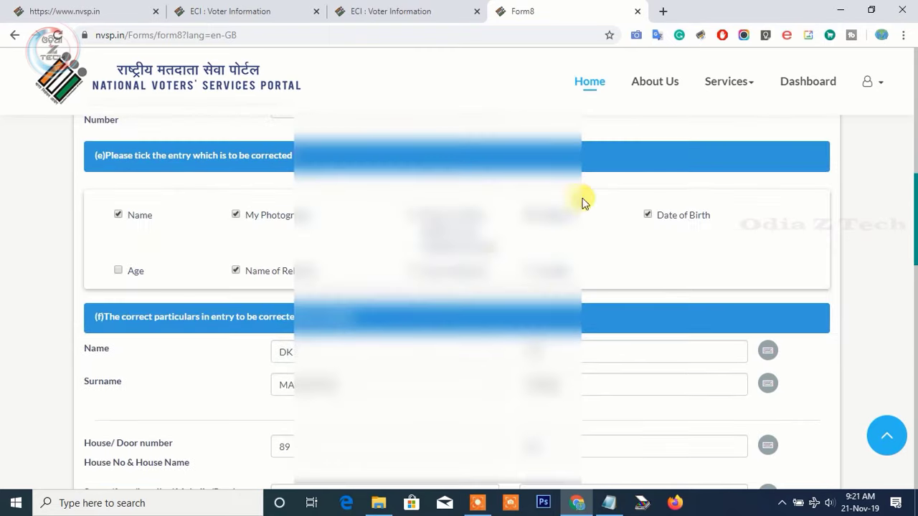
scroll(400, 245, "down", 7)
scroll(400, 245, "down", 5)
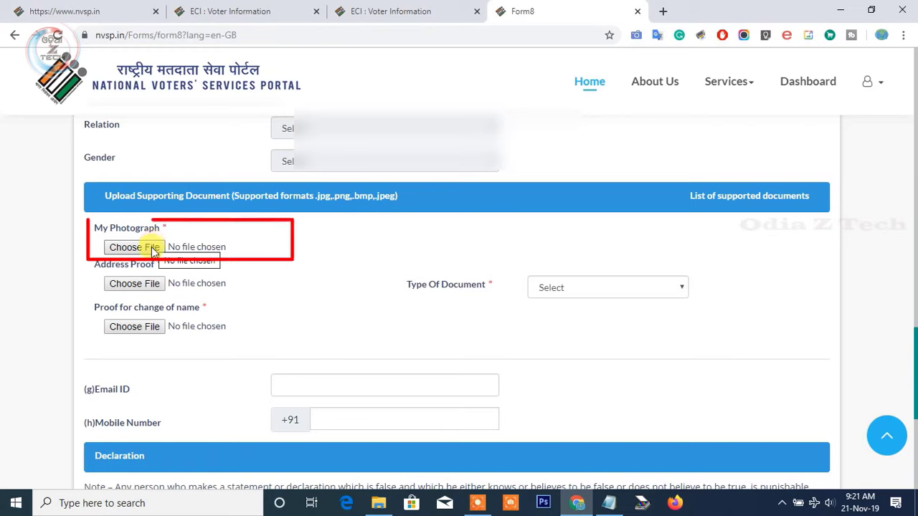
- Attach 10 TH MARKSIT FRONT.jpeg as the name-change proof after checking address proof types
left_click(677, 291)
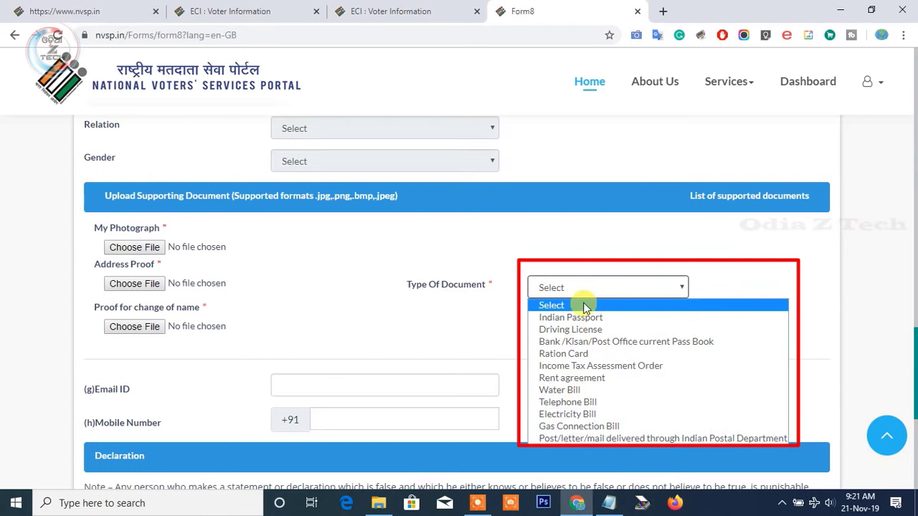
left_click(266, 301)
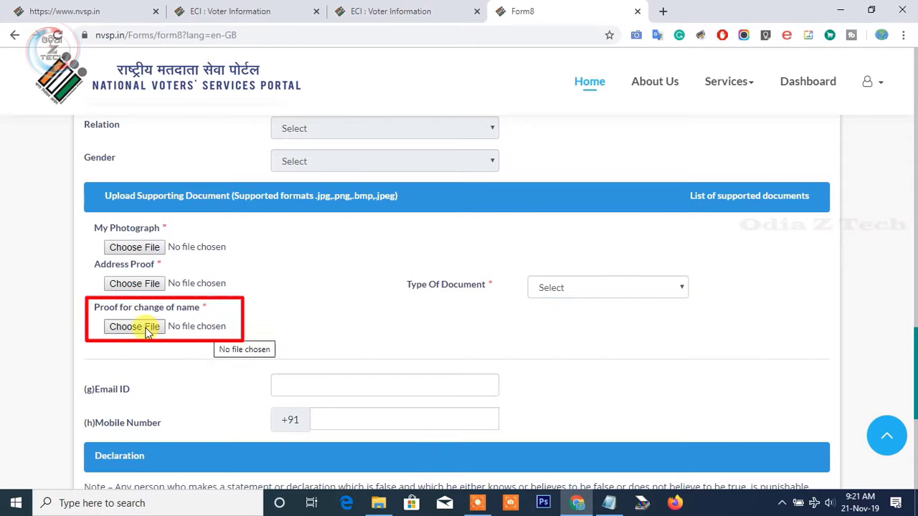
left_click(160, 328)
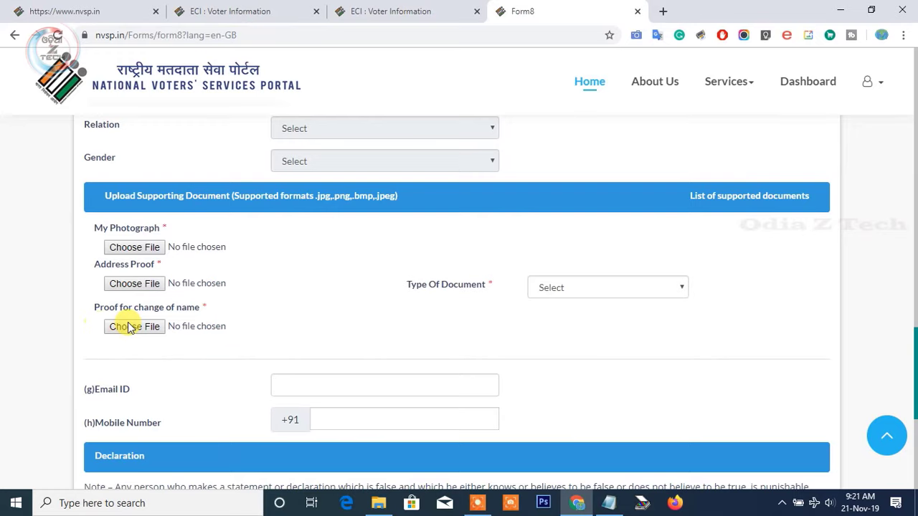
scroll(603, 329, "down", 1)
left_click(695, 319)
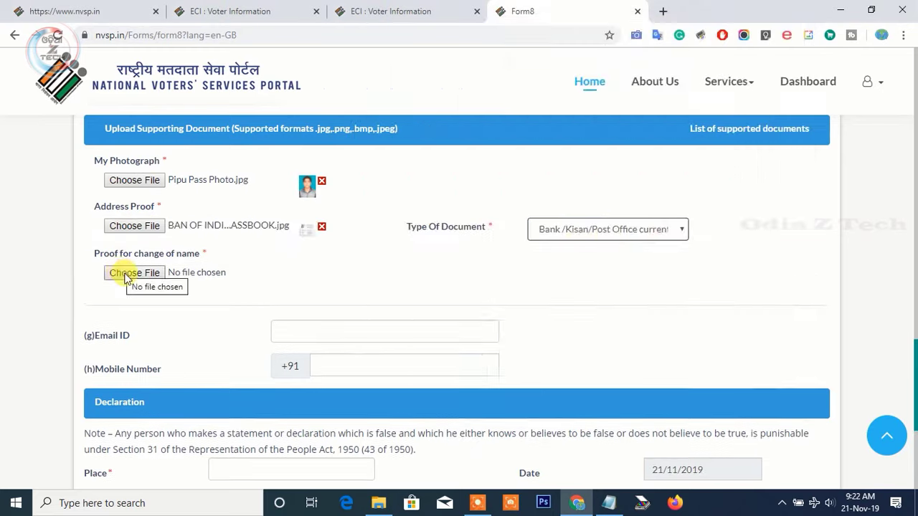
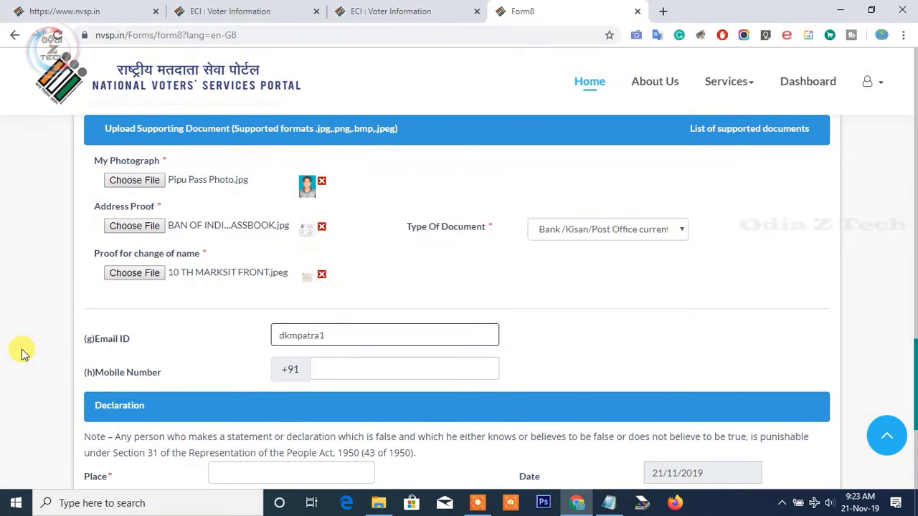
- Enter the applicant's e-mail address in the Email ID field
key("Tab")
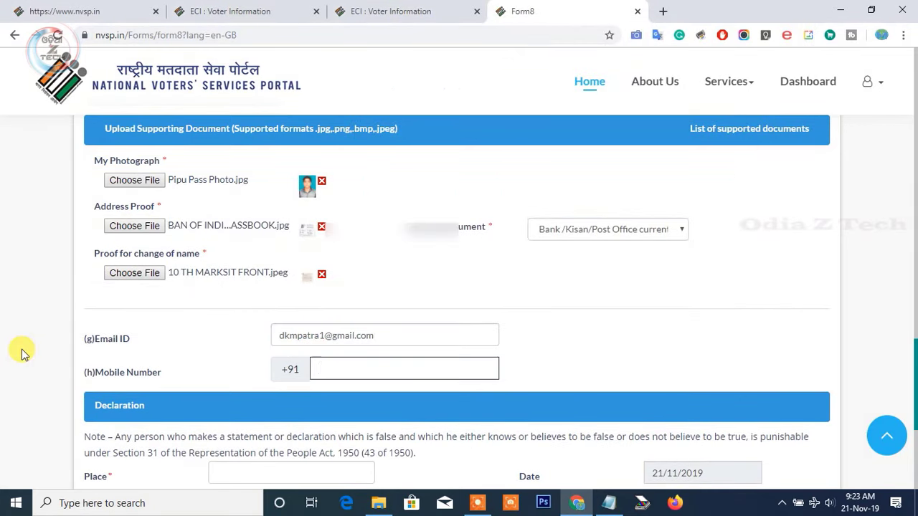
scroll(137, 387, "down", 2)
- Enter the applicant's mobile number and BALIAPAL as the declaration place
type("7XXXXXXXXX")
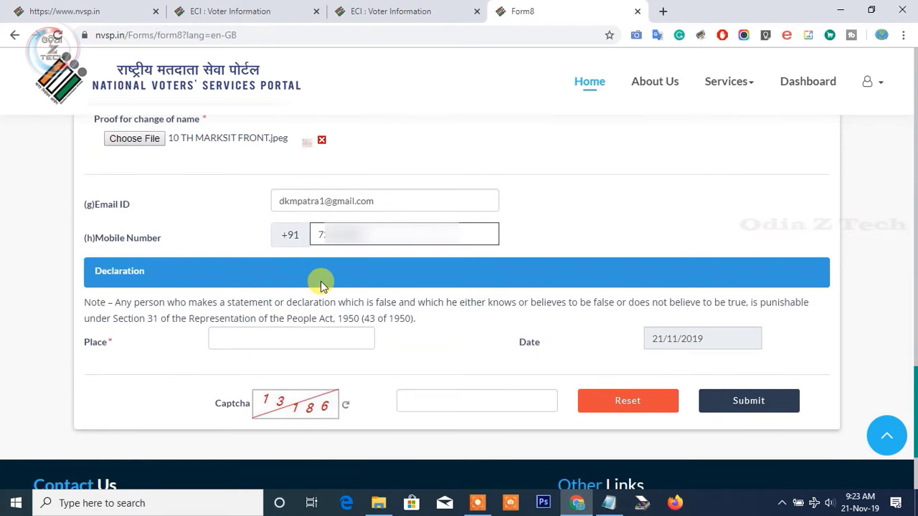
scroll(320, 281, "down", 2)
left_click(261, 206)
type("BALIAPAL")
- Fill in the captcha code and submit the Form 8 correction
left_click(400, 263)
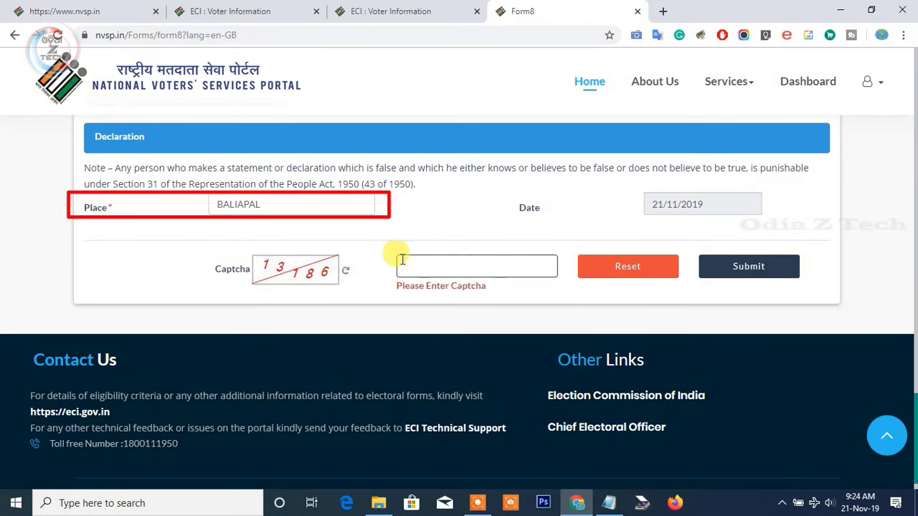
type("1")
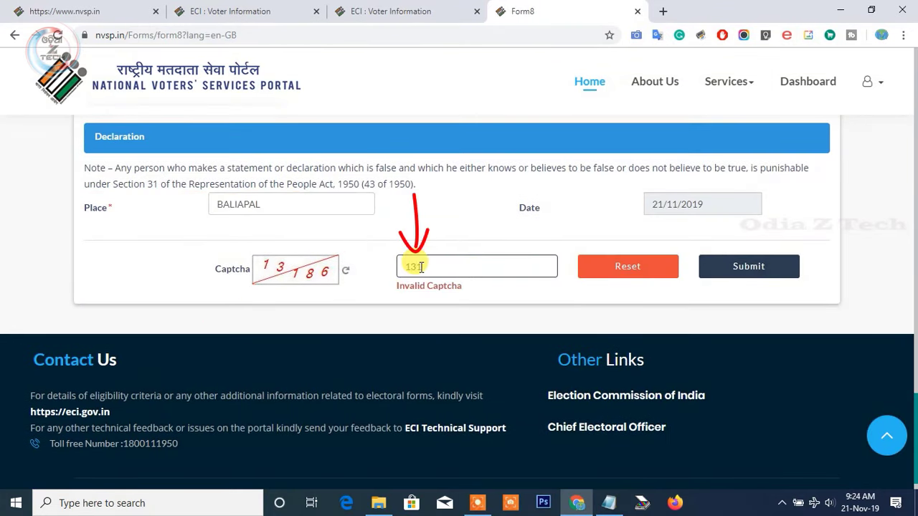
type("3186")
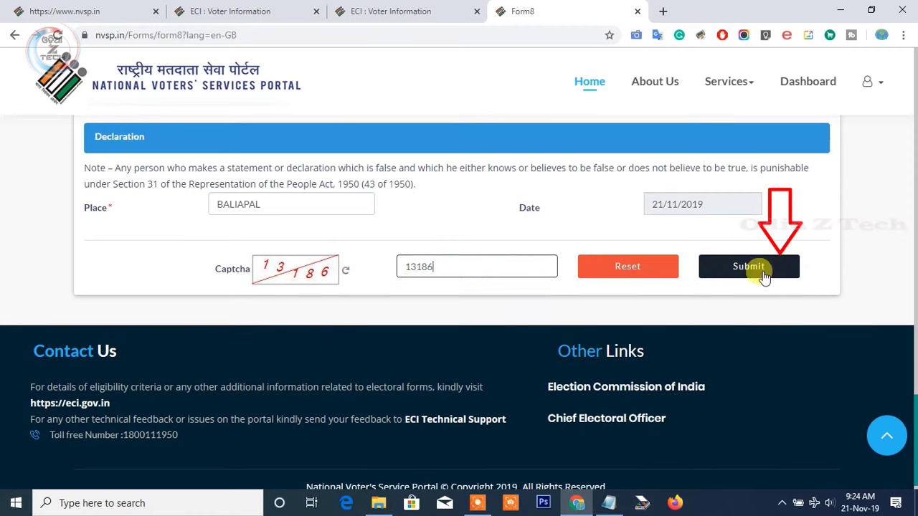
left_click(748, 266)
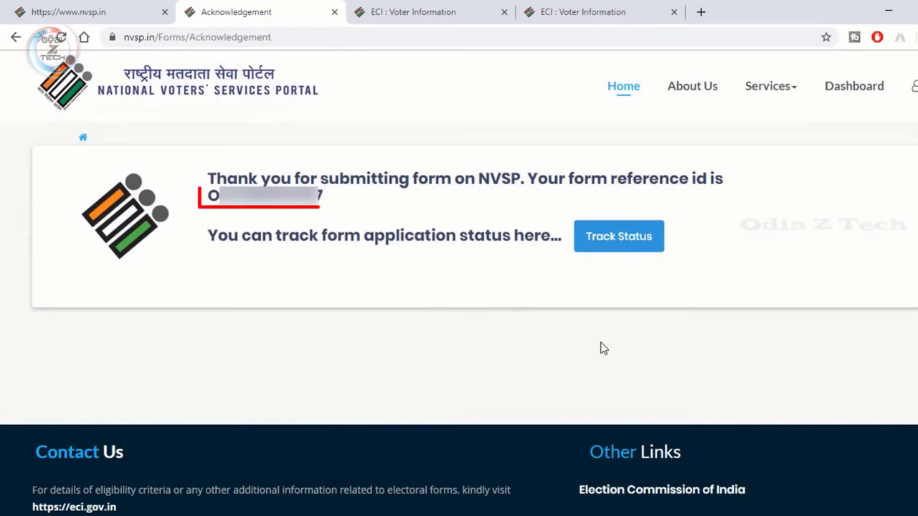
- Copy the form reference ID and track it, showing Form 8 Submitted on 07/09/2019
left_click_drag(319, 196, 213, 197)
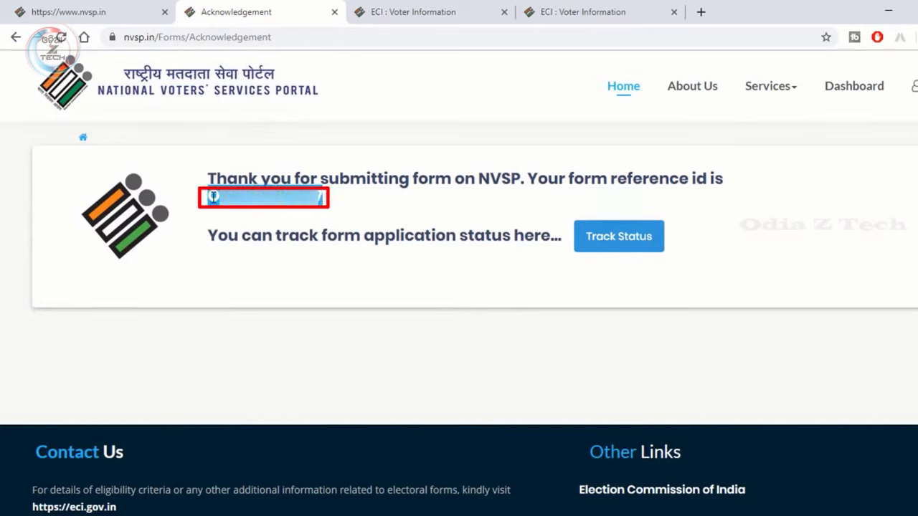
left_click(621, 238)
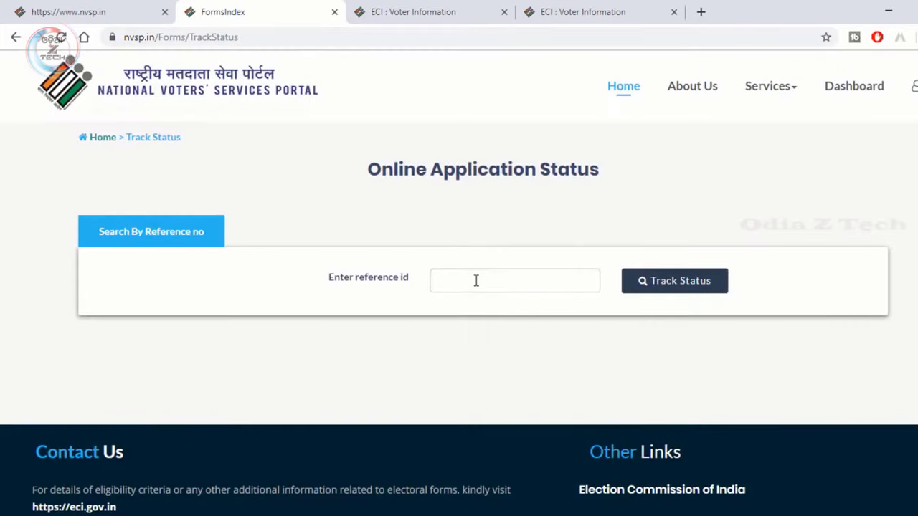
left_click(475, 280)
key("ctrl+v")
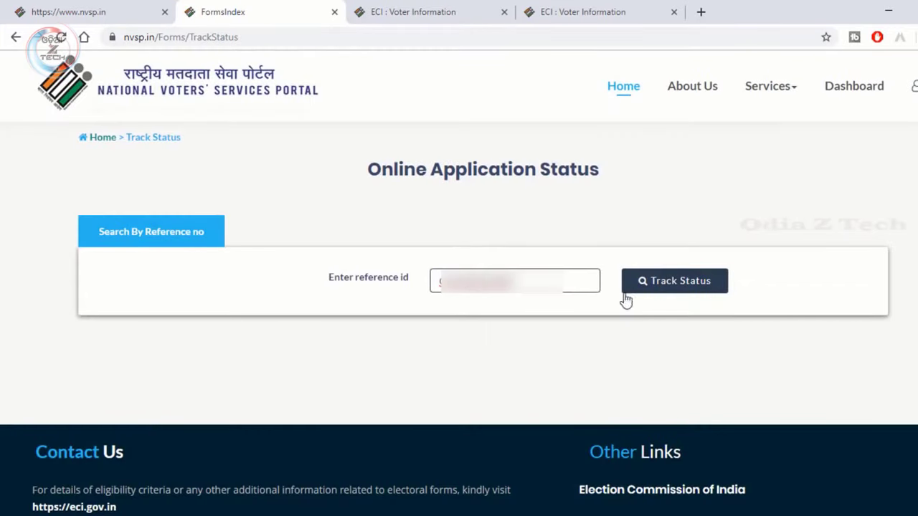
left_click(676, 288)
scroll(678, 305, "down", 2)
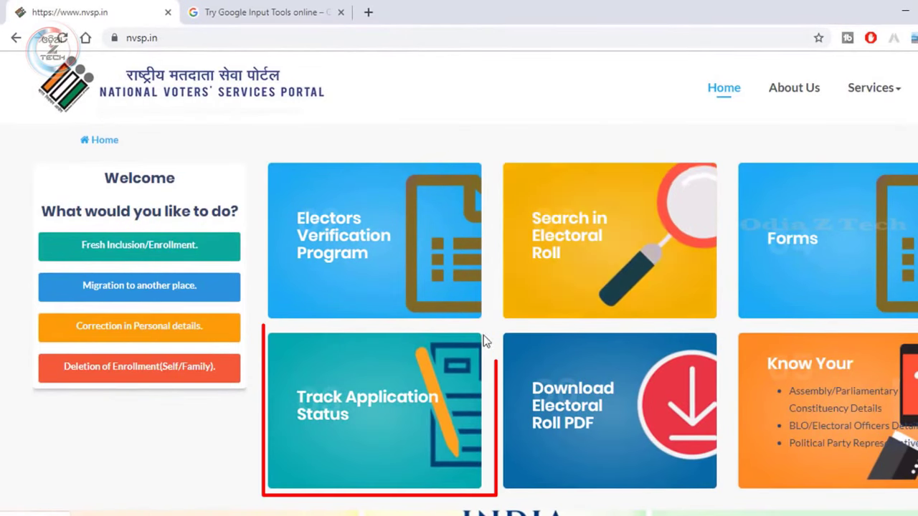
- Track the pasted reference ID, showing the application Submitted on 02/09/2019 with later stages pending
left_click(360, 414)
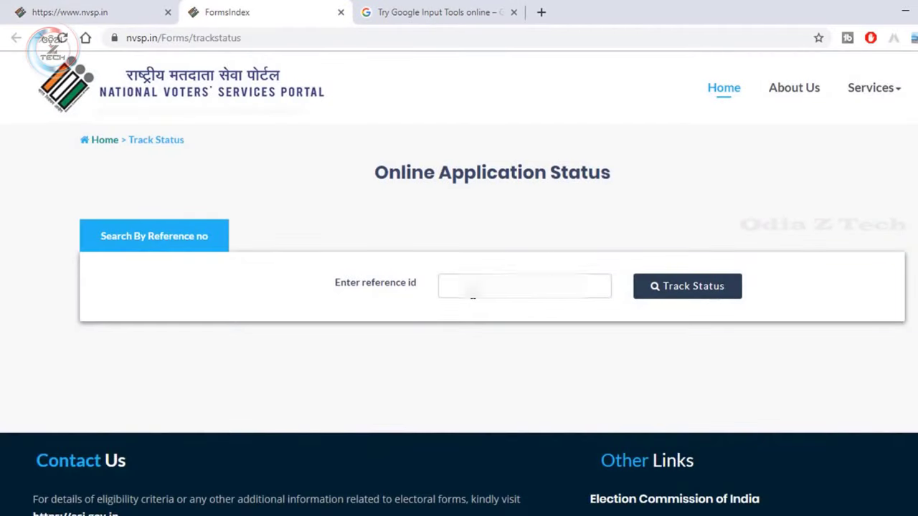
left_click(472, 292)
key("ctrl+v")
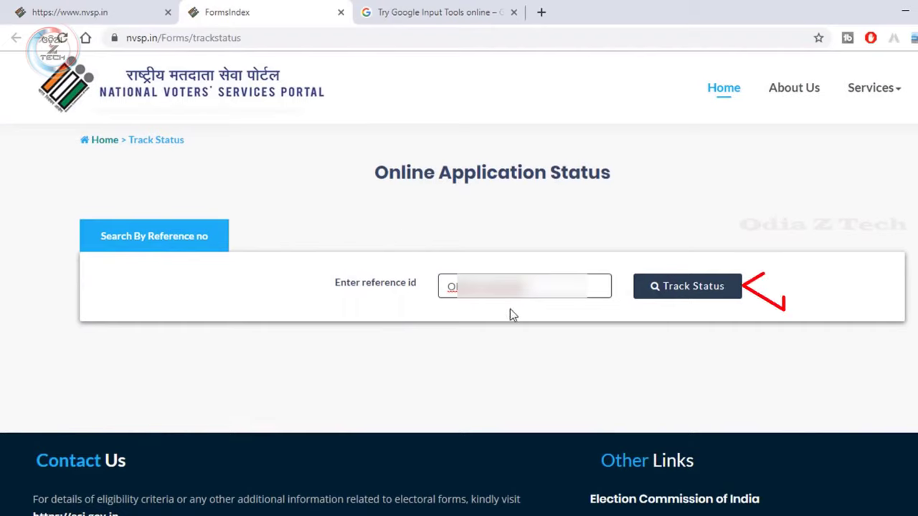
left_click(677, 286)
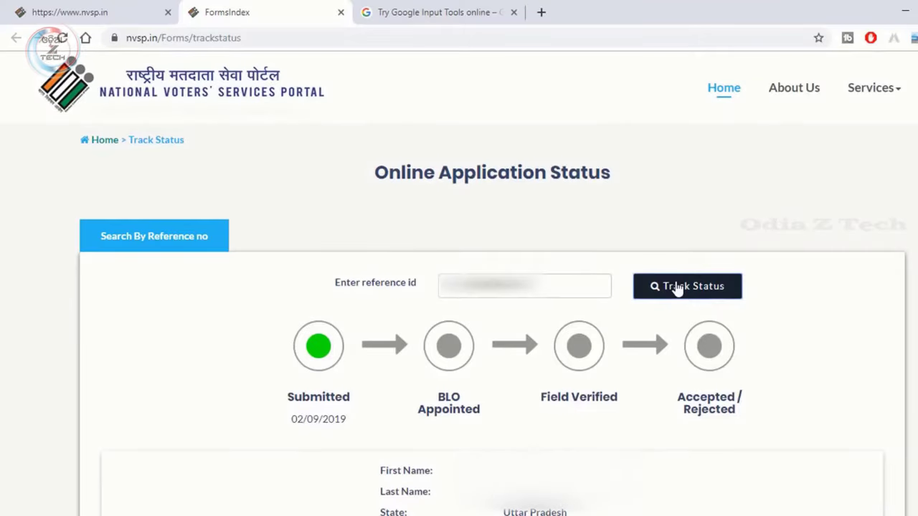
scroll(367, 322, "down", 1)
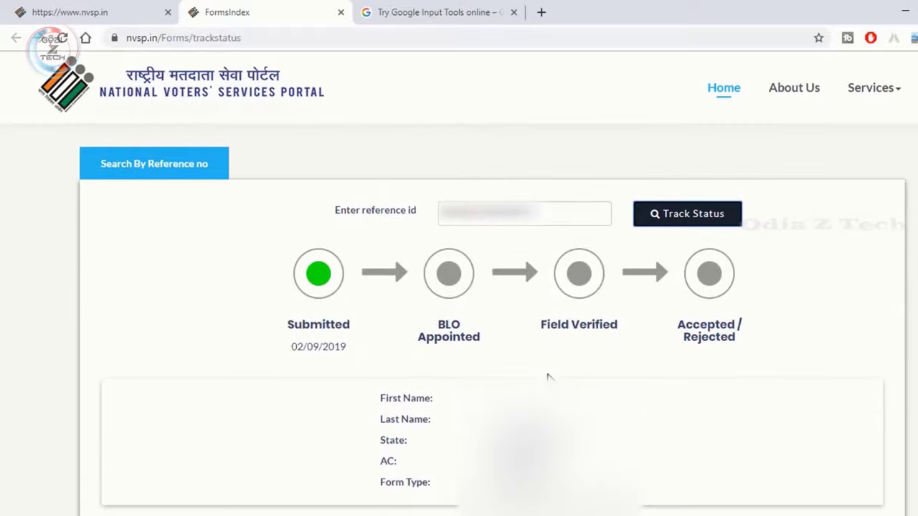